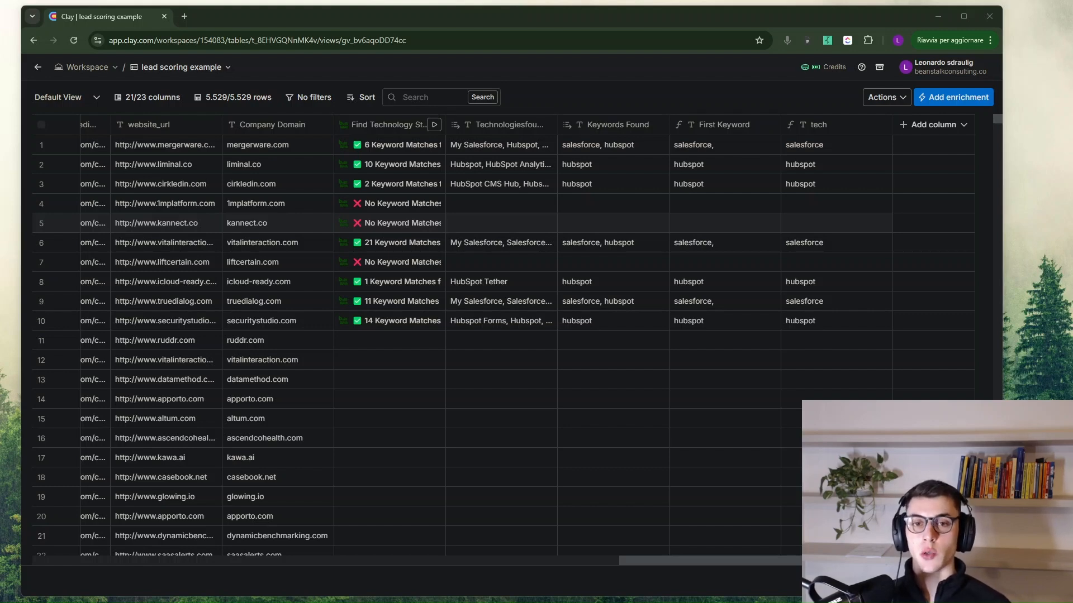
Review the lead table's columns, from job title and company domain through technology stack, keywords found and tech.
scroll(584, 206, "left", 2)
scroll(597, 193, "left", 1)
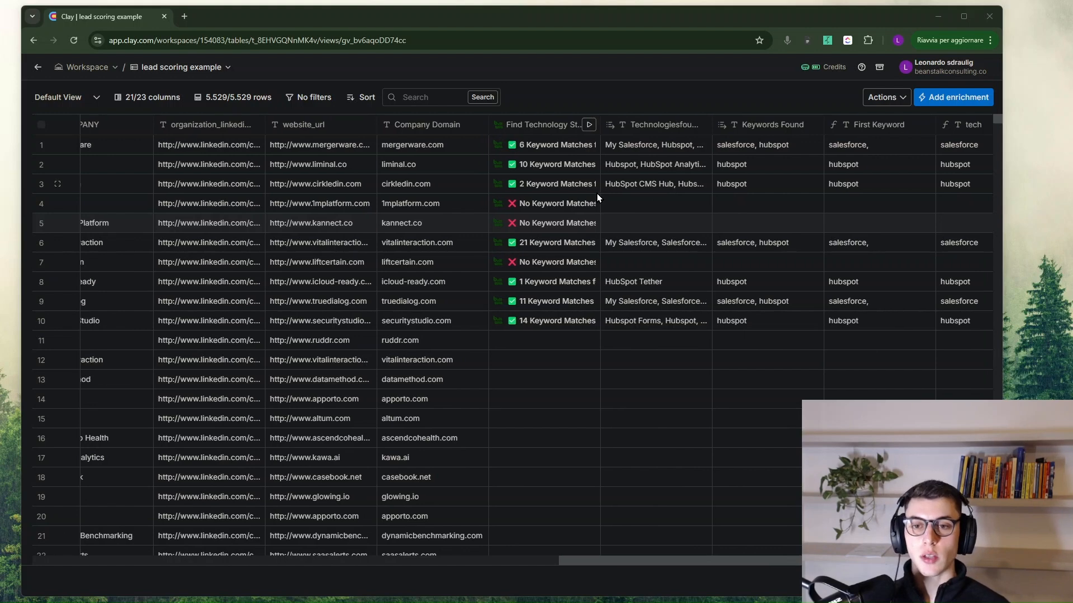
scroll(587, 188, "right", 3)
scroll(586, 189, "left", 1)
scroll(586, 189, "right", 2)
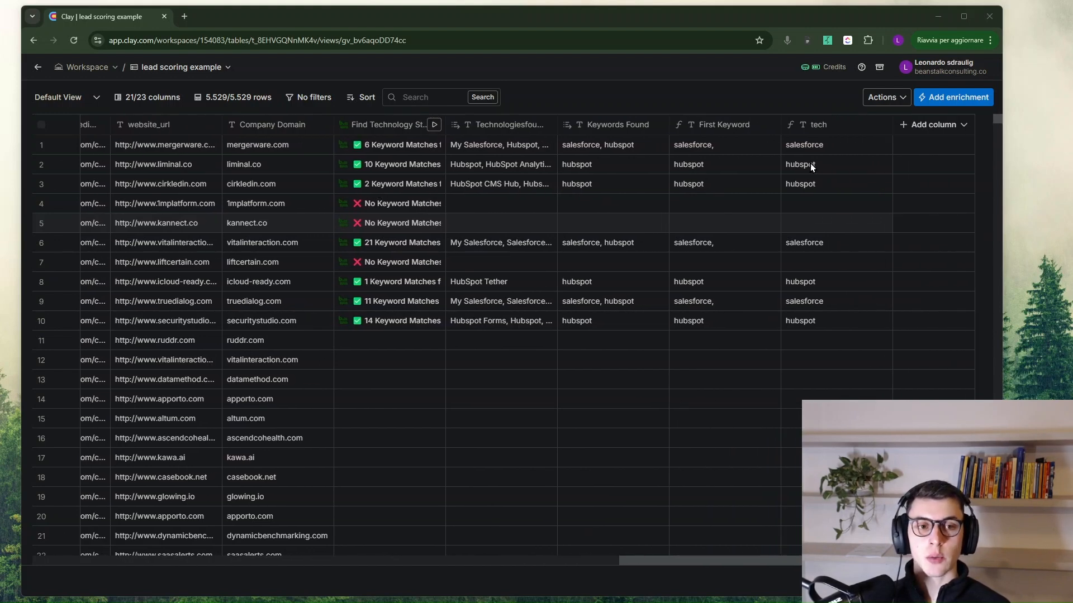
scroll(557, 230, "left", 2)
scroll(883, 178, "right", 3)
scroll(905, 178, "left", 2)
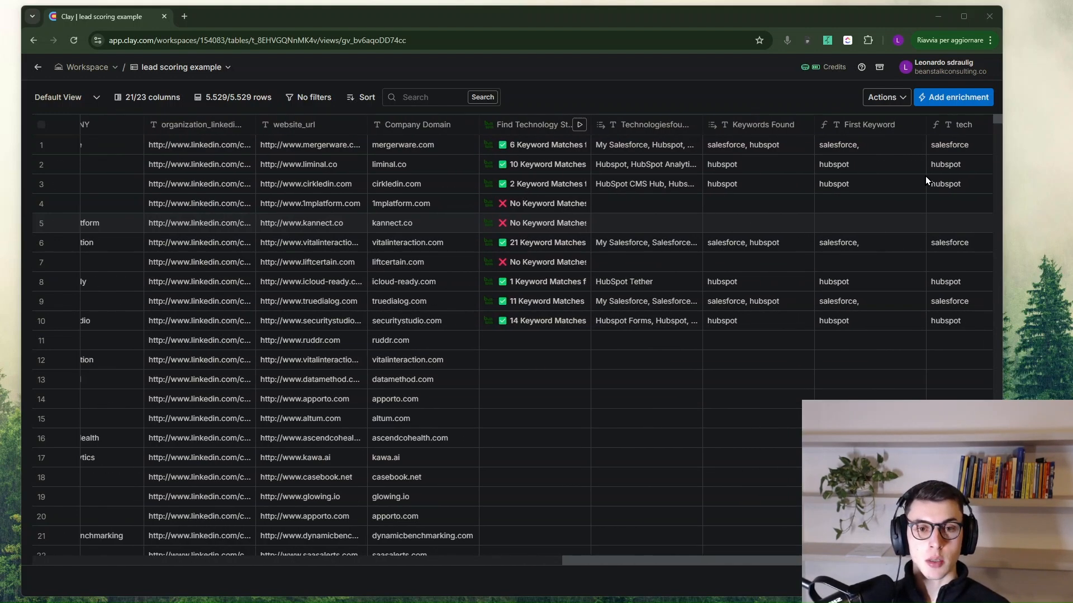
scroll(670, 169, "right", 3)
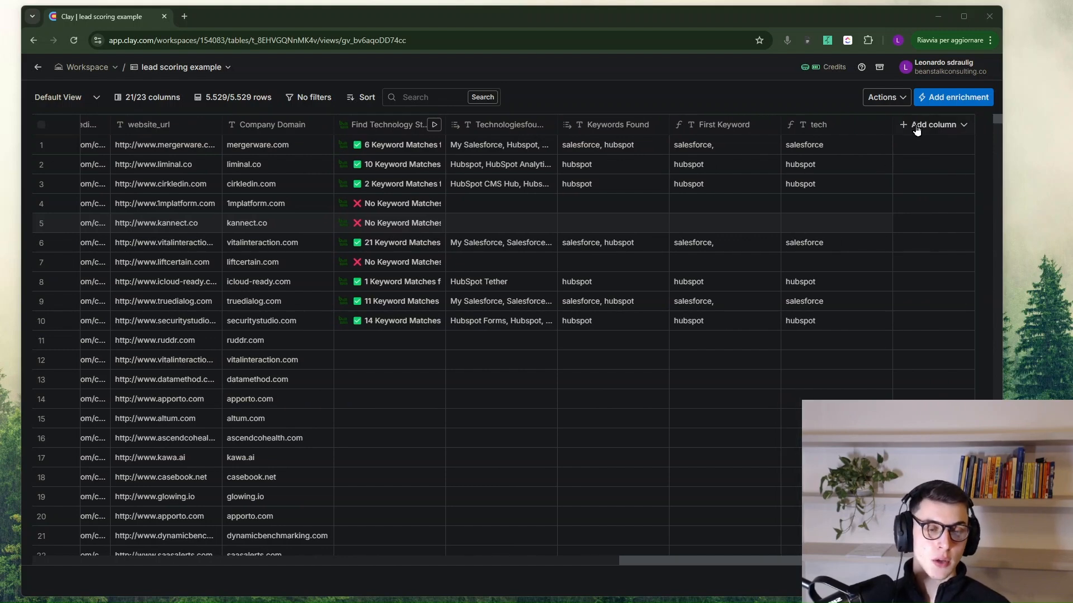
left_click(916, 128)
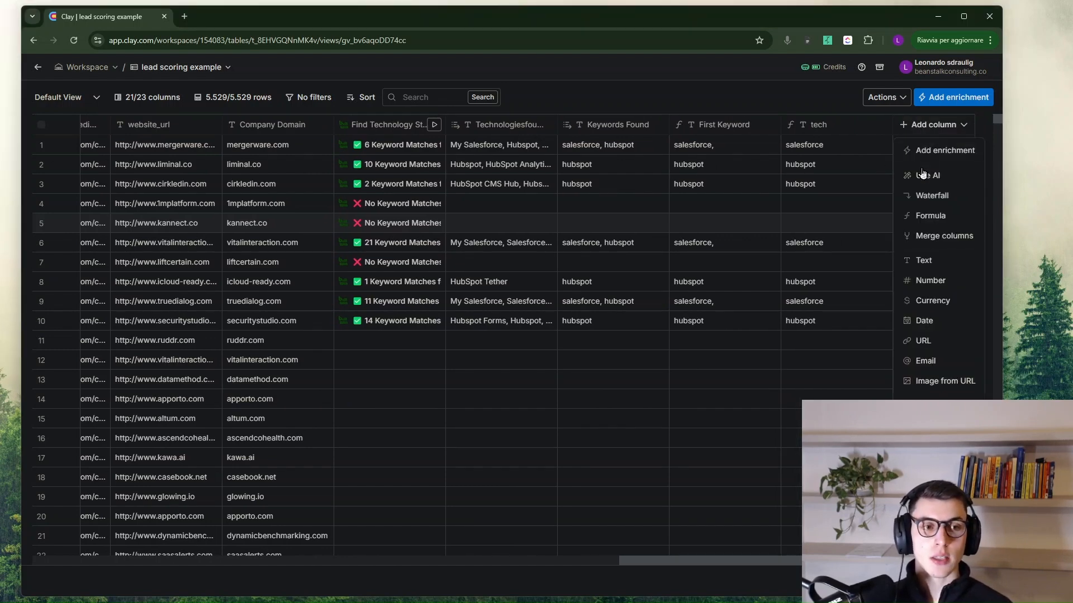
left_click(740, 100)
scroll(605, 214, "left", 1)
scroll(605, 214, "right", 2)
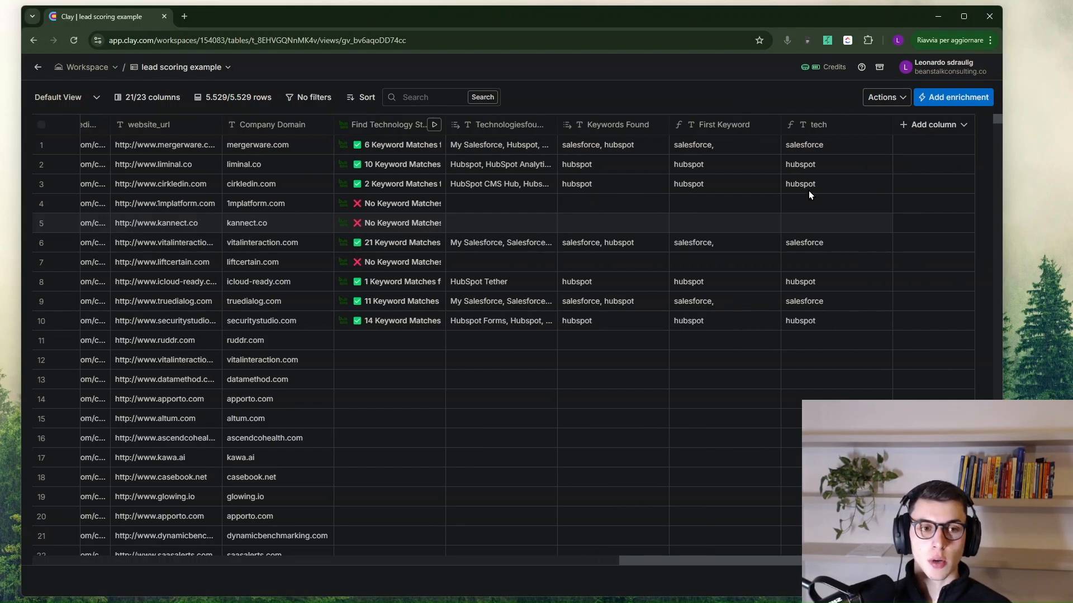
scroll(933, 152, "left", 7)
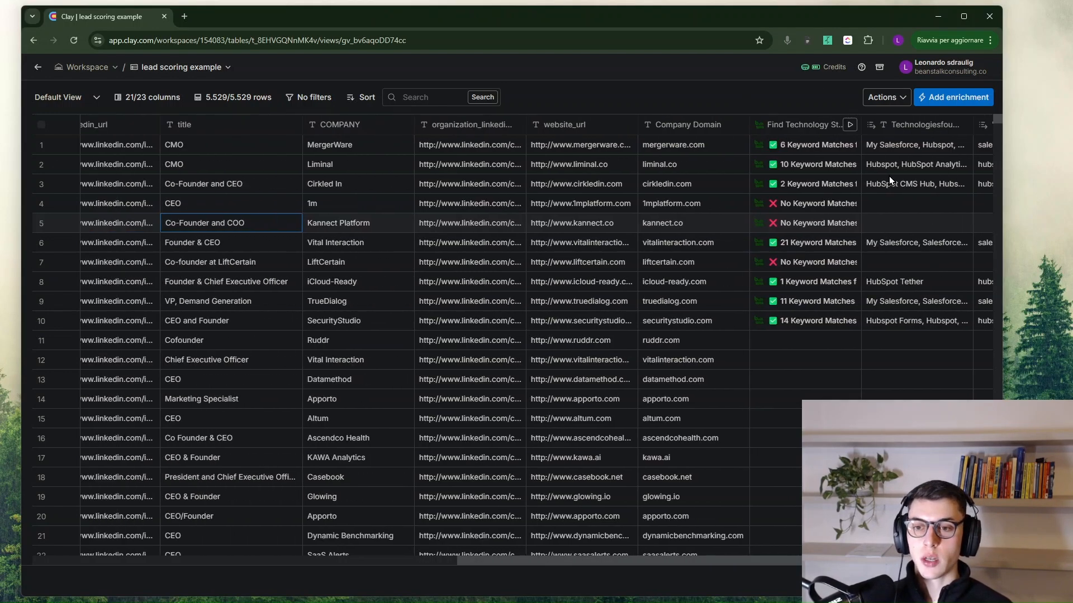
scroll(890, 176, "right", 5)
scroll(888, 176, "right", 3)
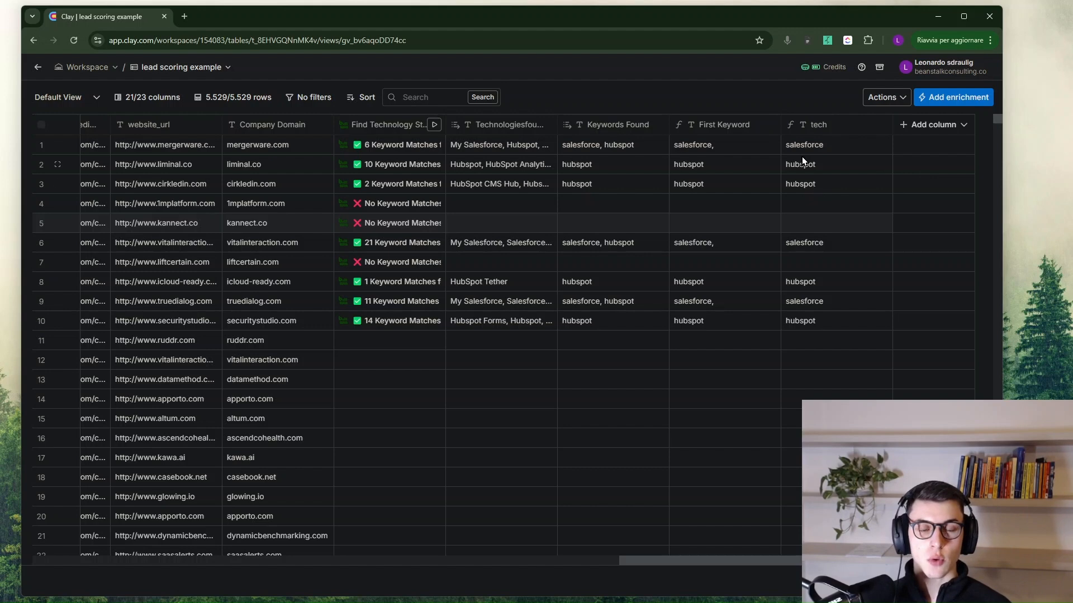
scroll(836, 150, "left", 1)
scroll(854, 179, "right", 1)
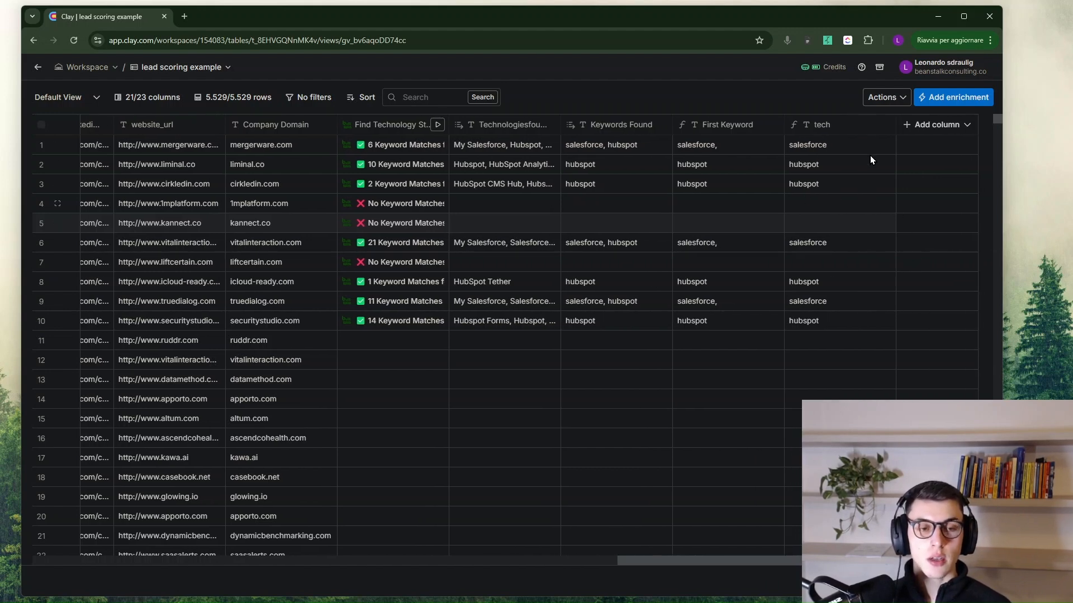
Shorten the title in row 3 to Co-Founder.
scroll(838, 162, "left", 6)
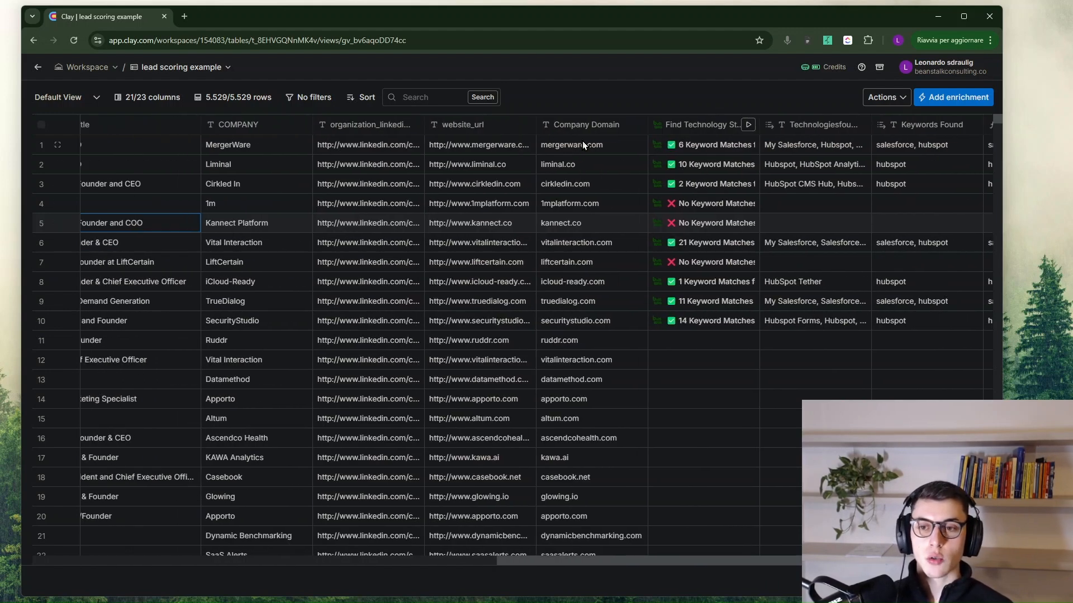
scroll(587, 140, "left", 4)
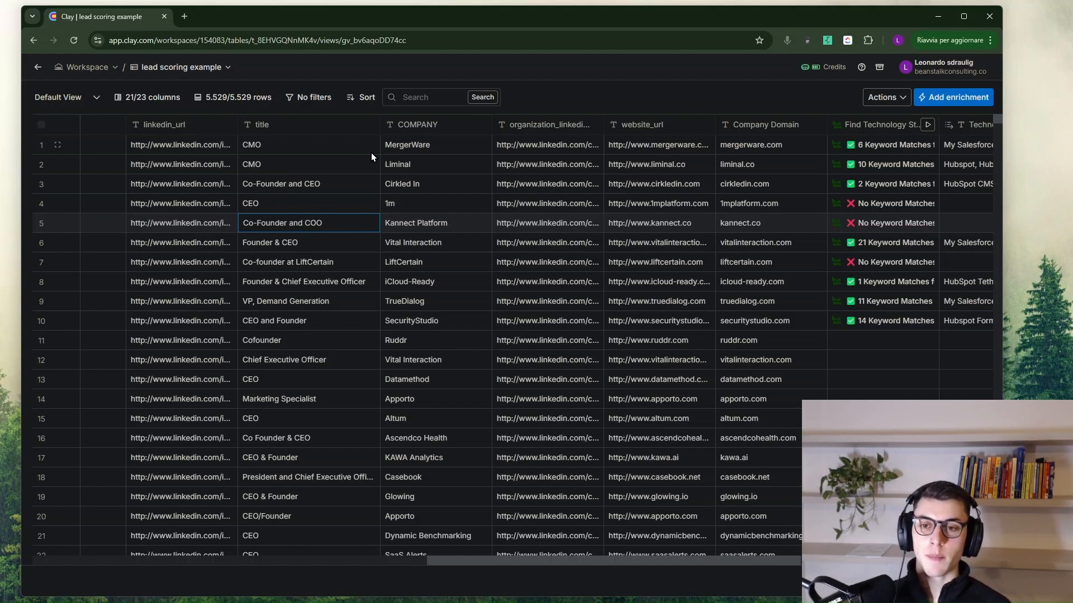
scroll(346, 178, "right", 1)
double_click(267, 184)
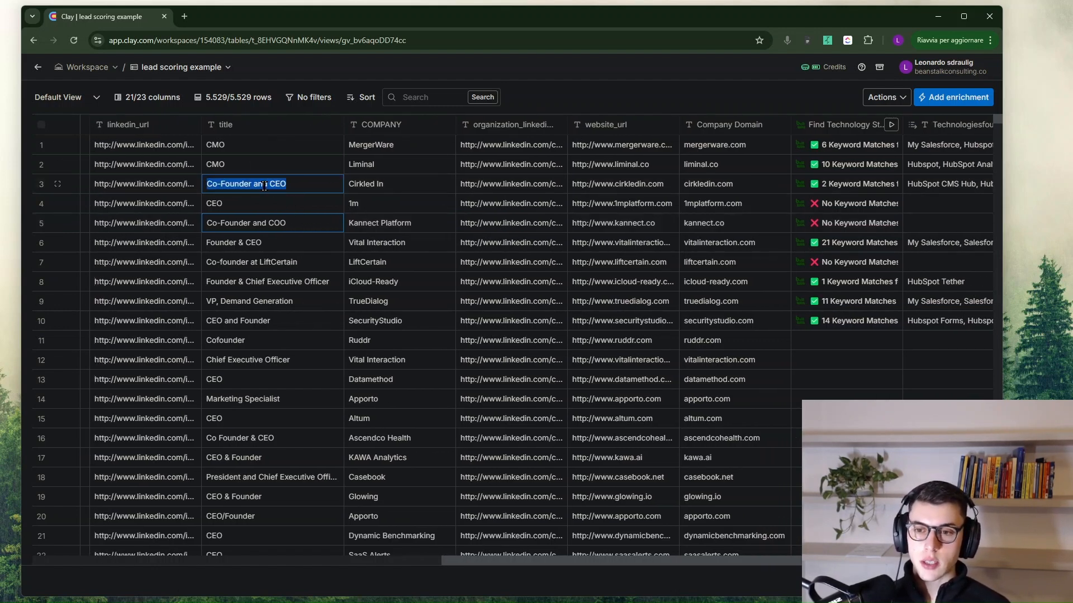
left_click(267, 184)
left_click_drag(255, 184, 337, 181)
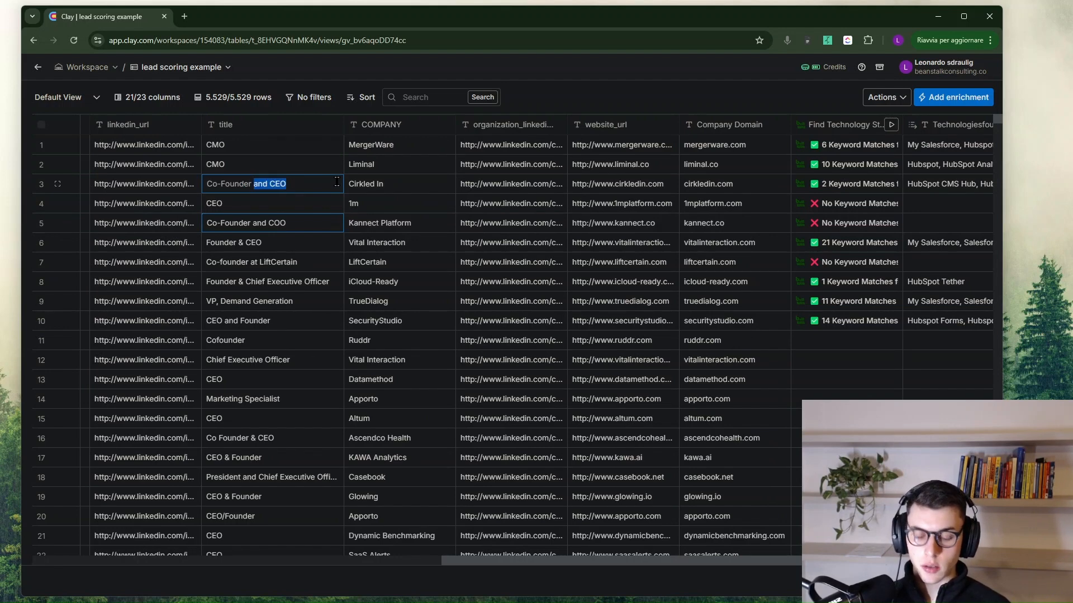
key("BackSpace")
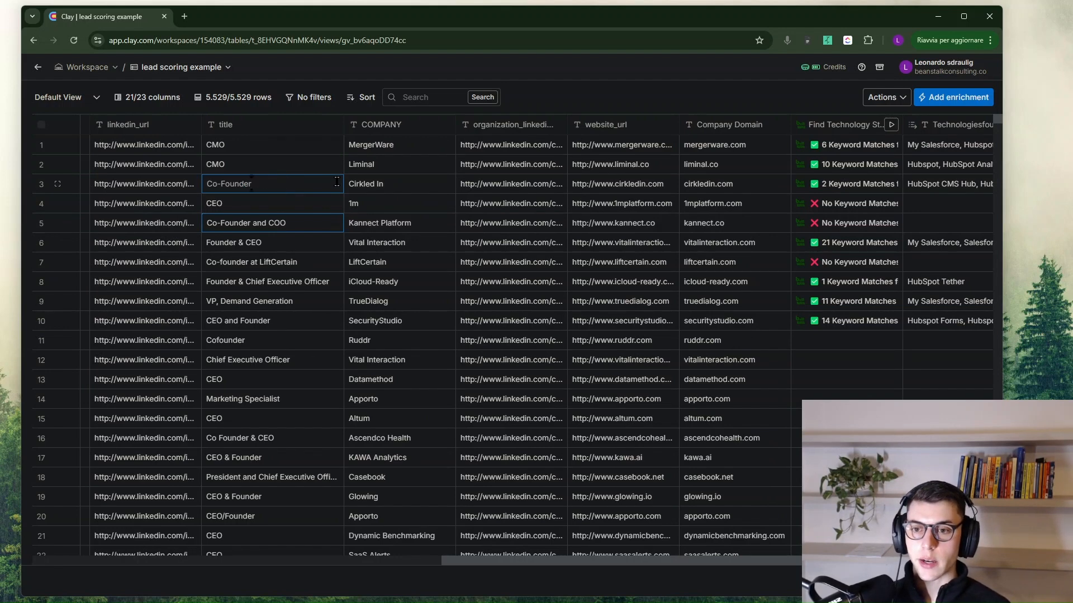
key("Return")
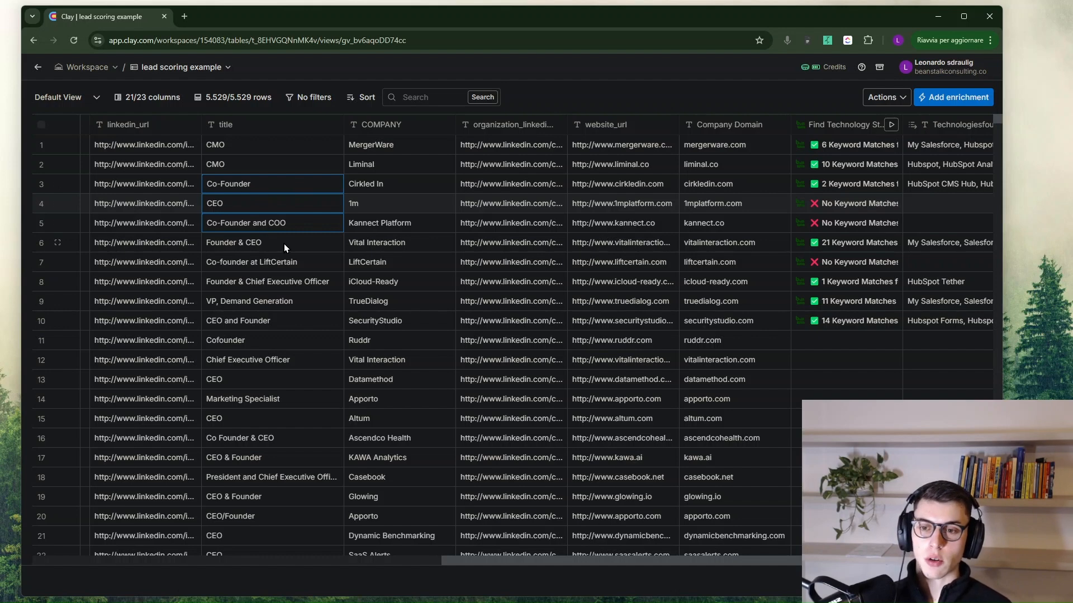
Shorten the title in row 6 to Founder.
double_click(254, 243)
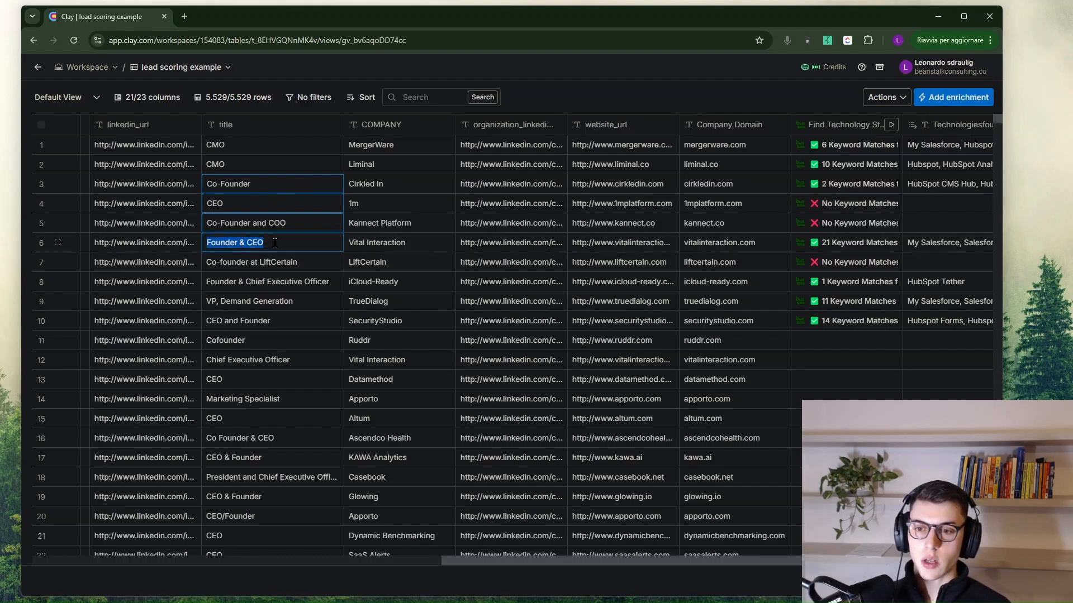
left_click(275, 242)
key("BackSpace")
key("BackSpace")
key("BackSpace")
key("BackSpace")
key("BackSpace")
key("BackSpace")
key("Return")
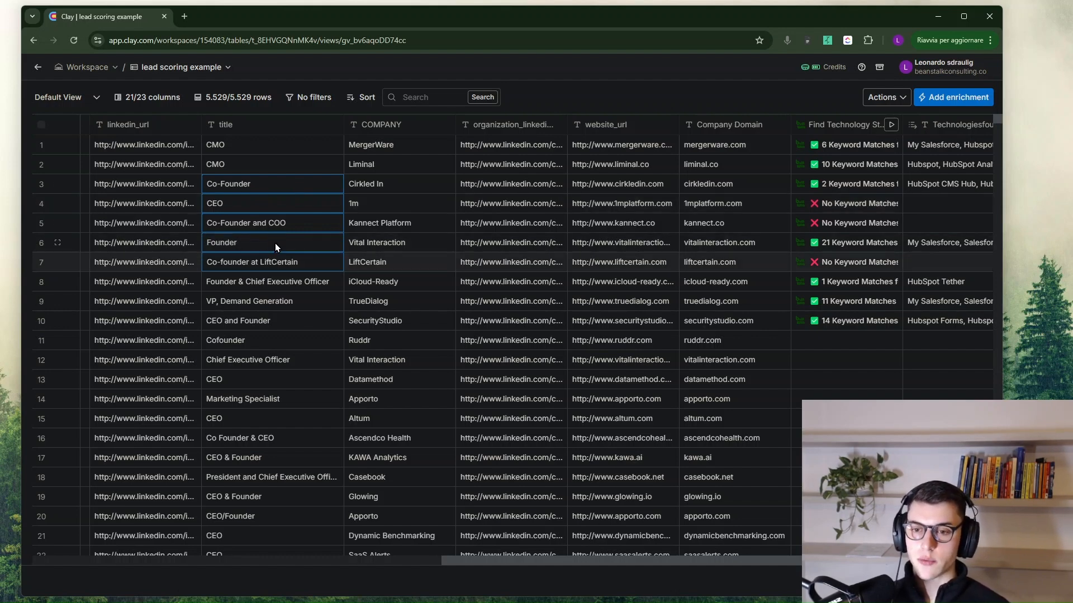
Change the title in row 10 to Founder.
double_click(293, 319)
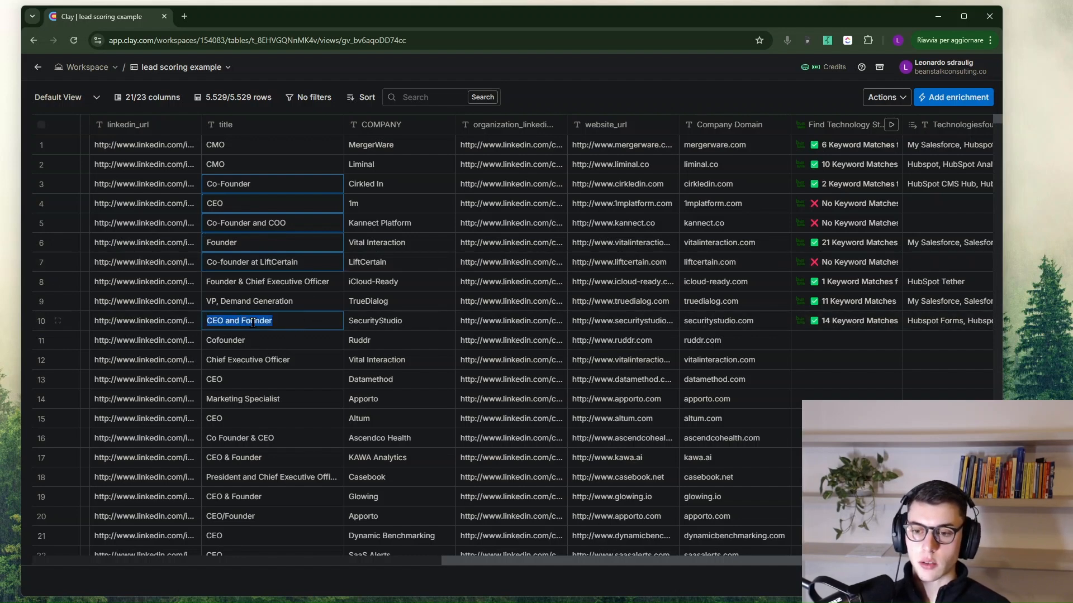
left_click(241, 321)
key("ctrl+BackSpace")
key("ctrl+BackSpace")
key("Return")
scroll(313, 347, "right", 8)
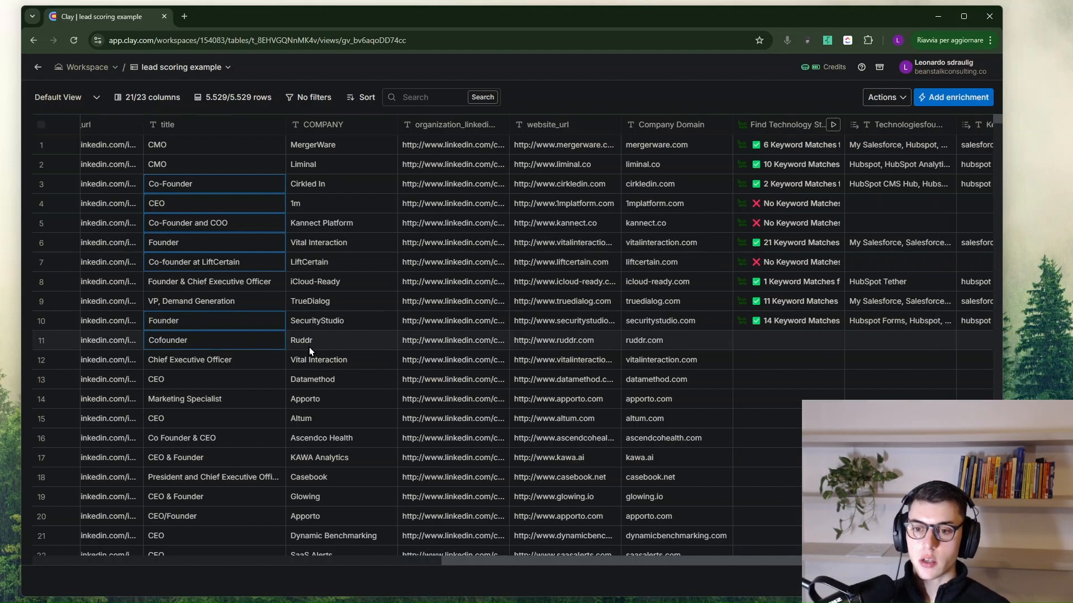
left_click(903, 129)
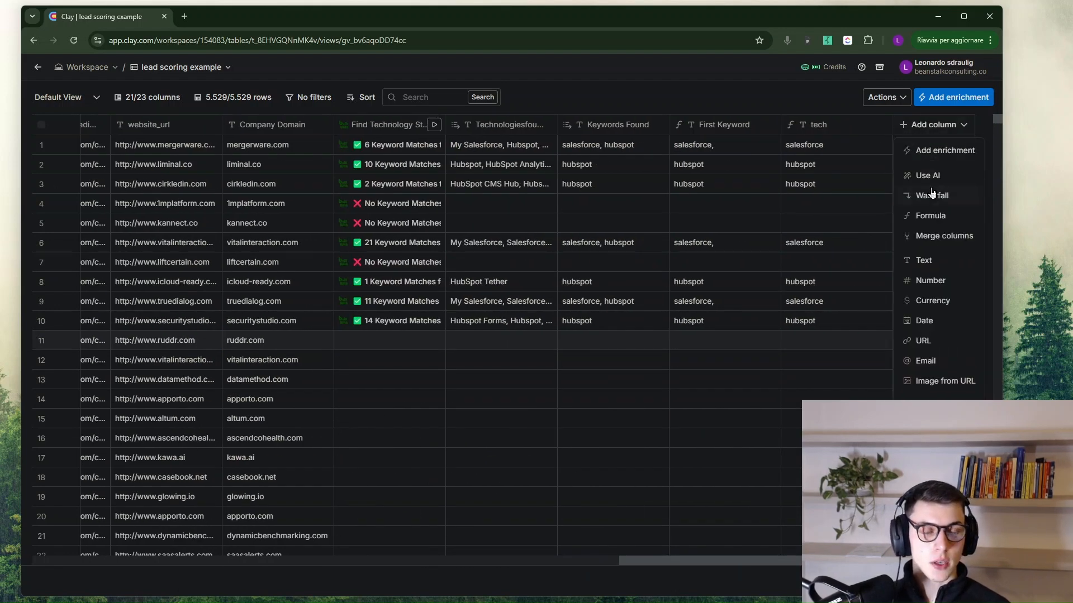
left_click(936, 153)
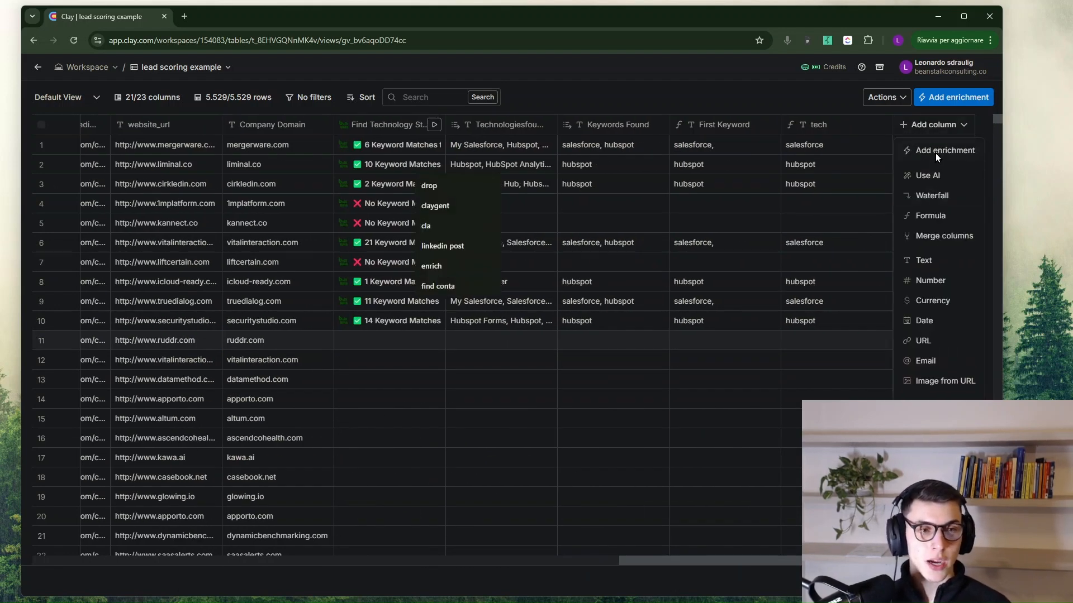
left_click(674, 124)
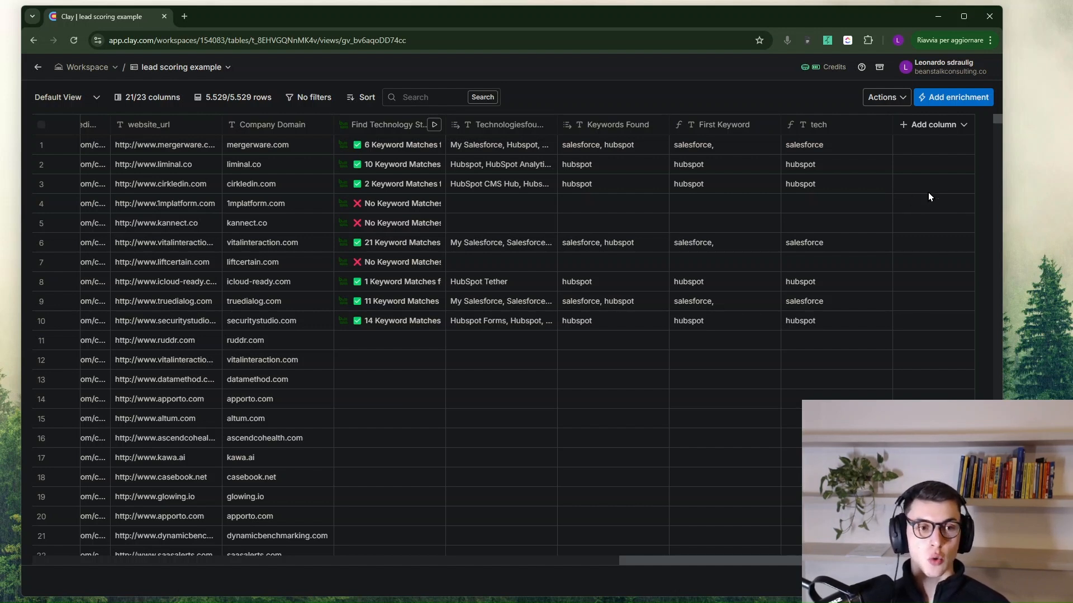
Add a Score Row in Clay enrichment and set its number of scoring criteria to 2.
left_click(930, 125)
left_click(938, 151)
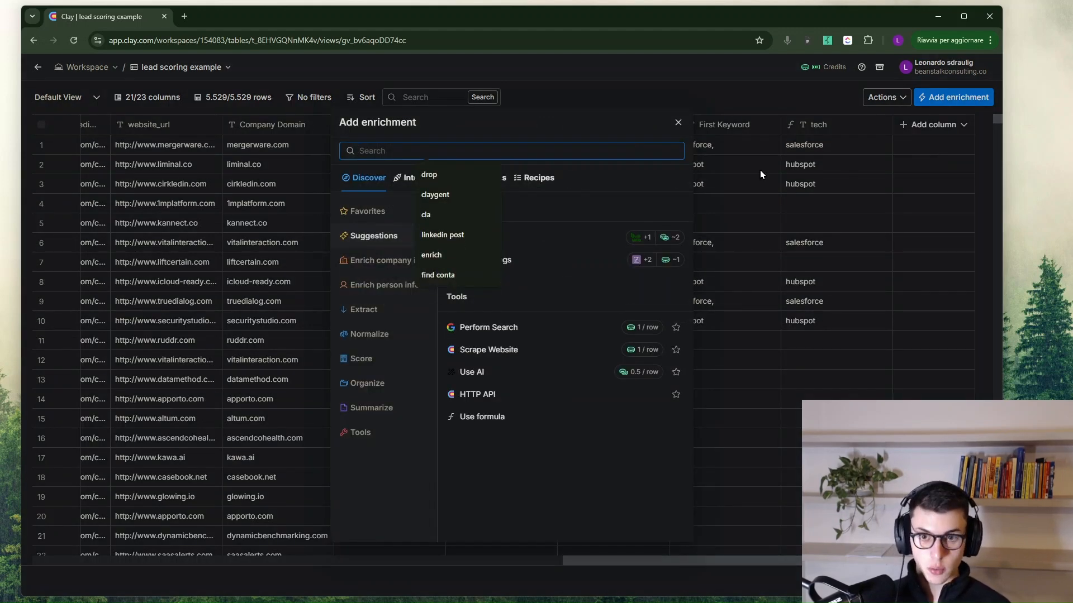
type("score row")
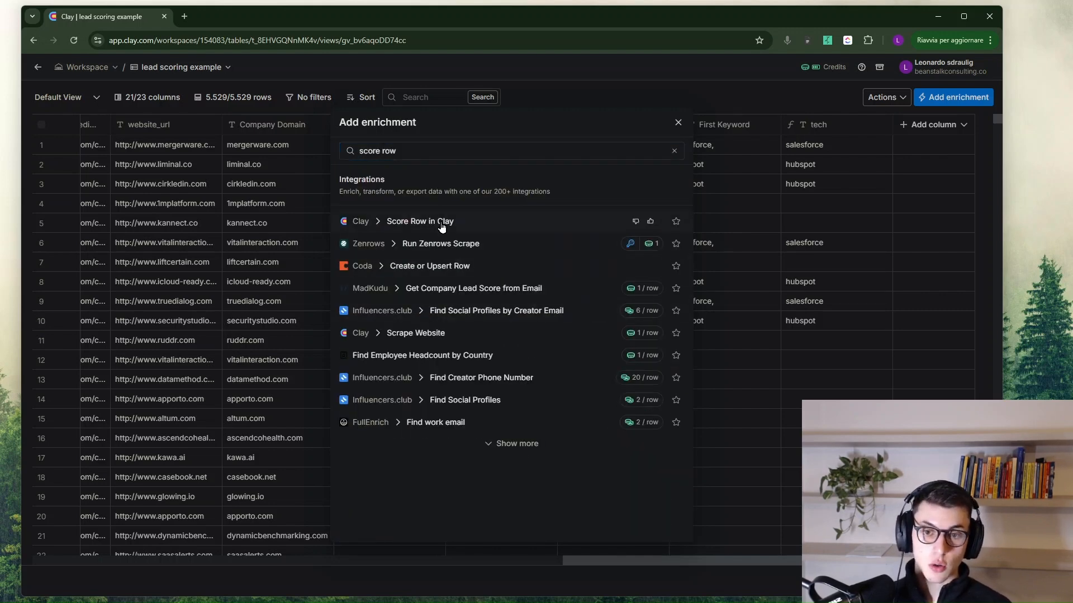
left_click(443, 225)
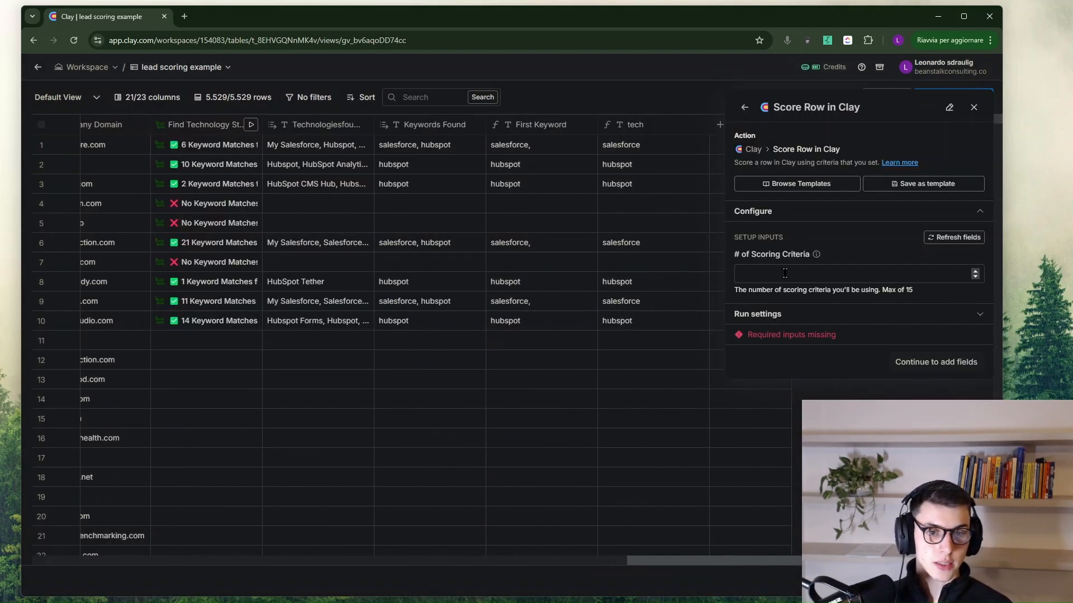
left_click(806, 273)
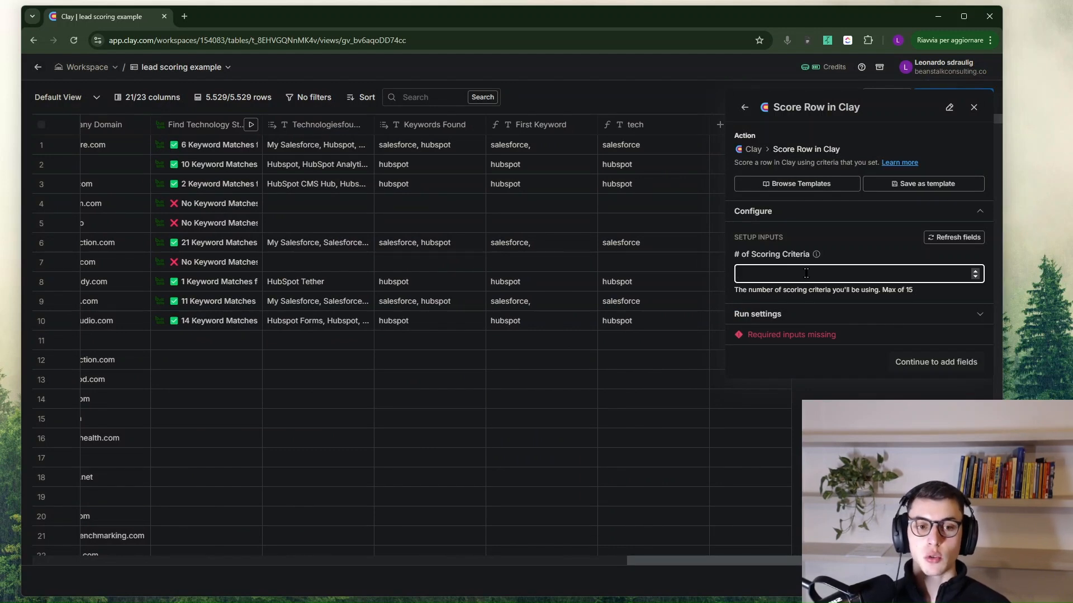
type("2")
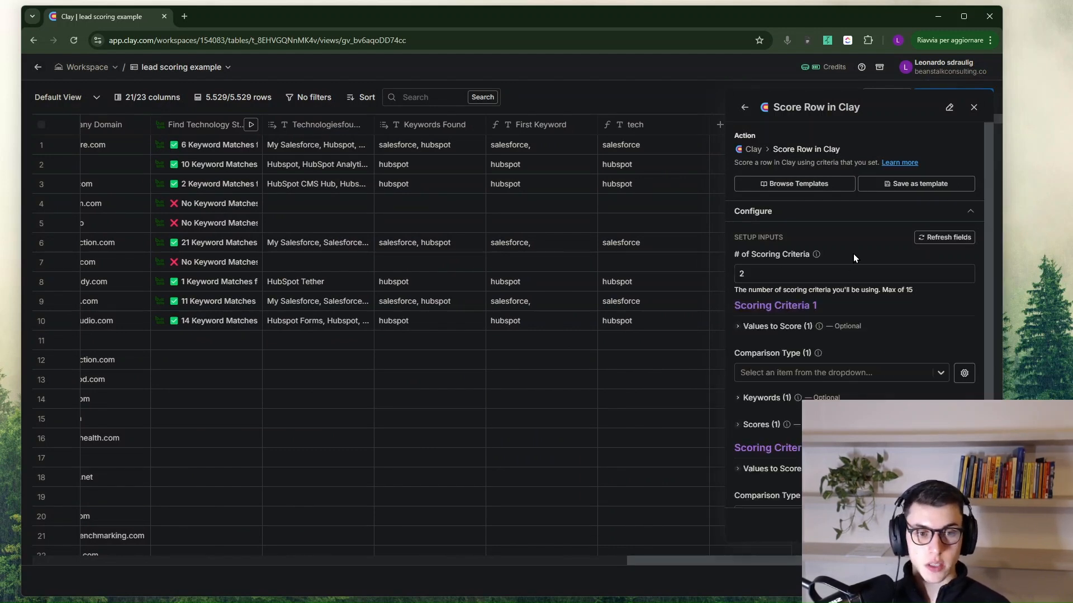
Use the title column as the value to score in Scoring Criteria 1.
left_click(785, 326)
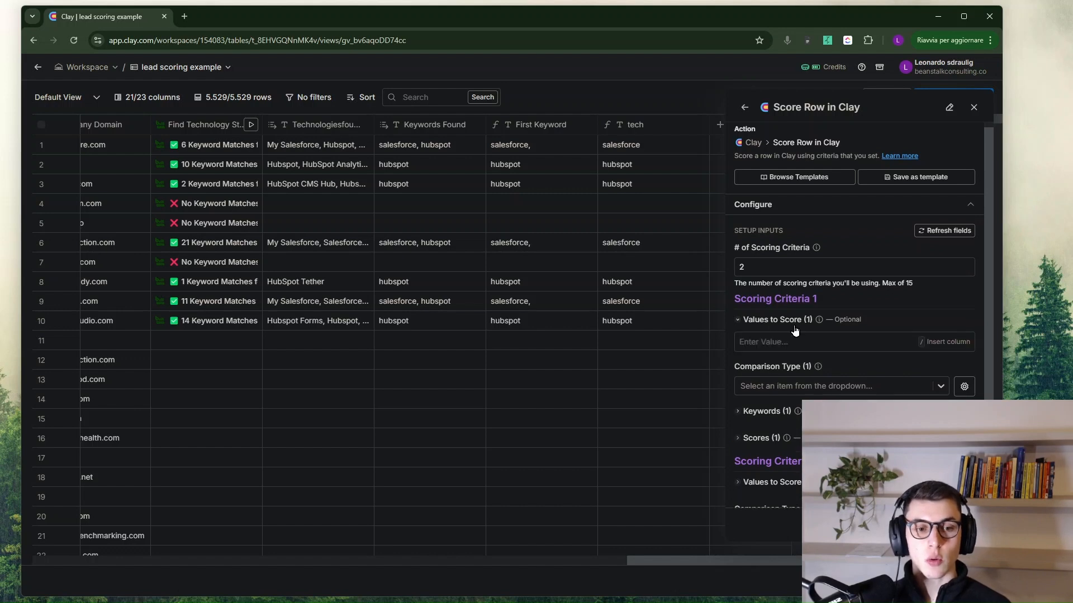
left_click(789, 342)
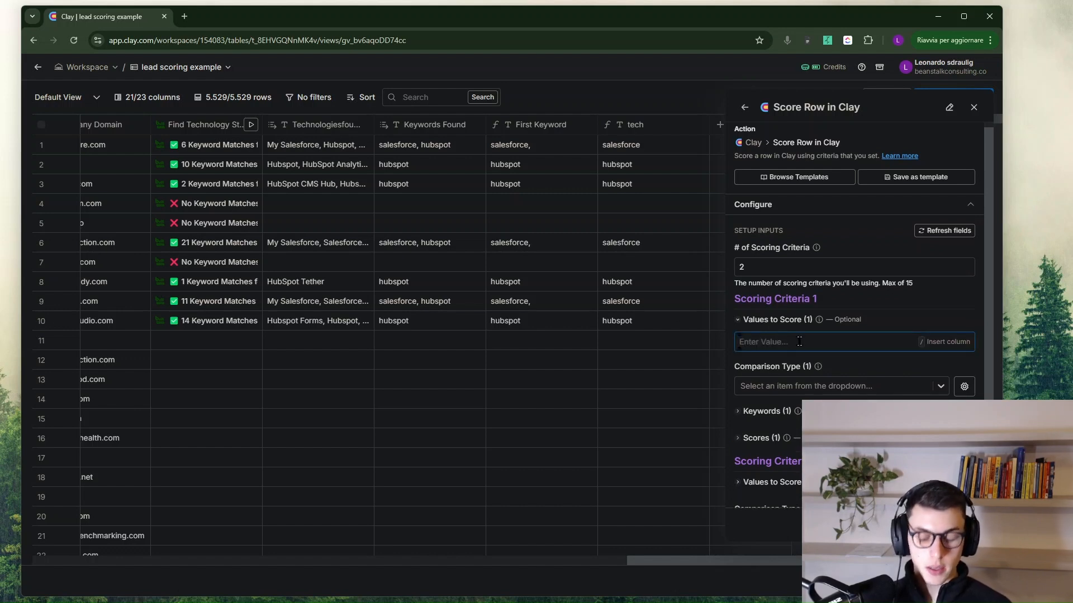
type("/t")
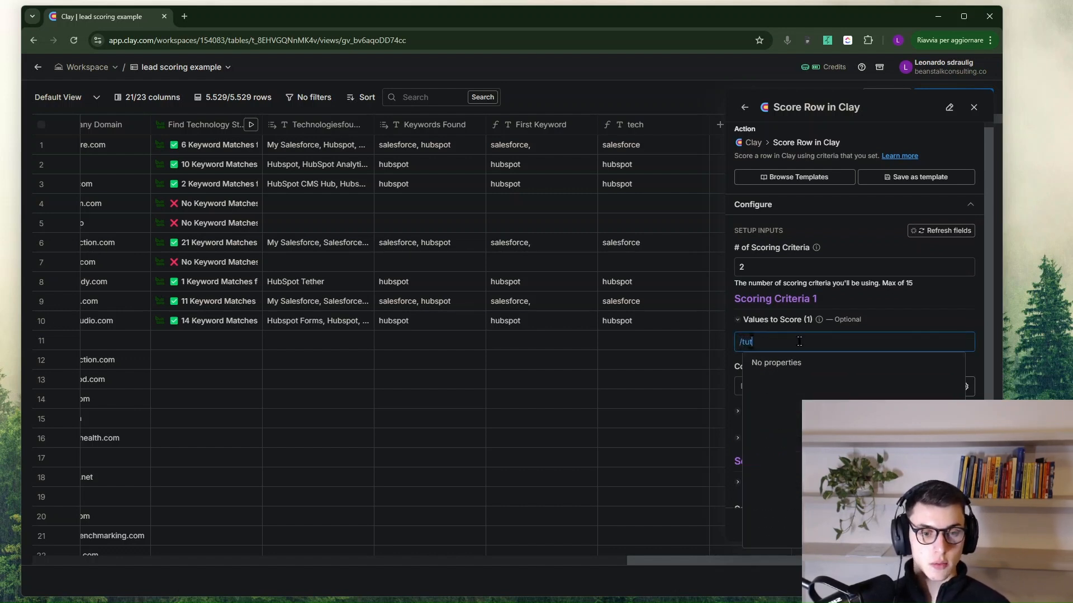
type("itl")
left_click(804, 362)
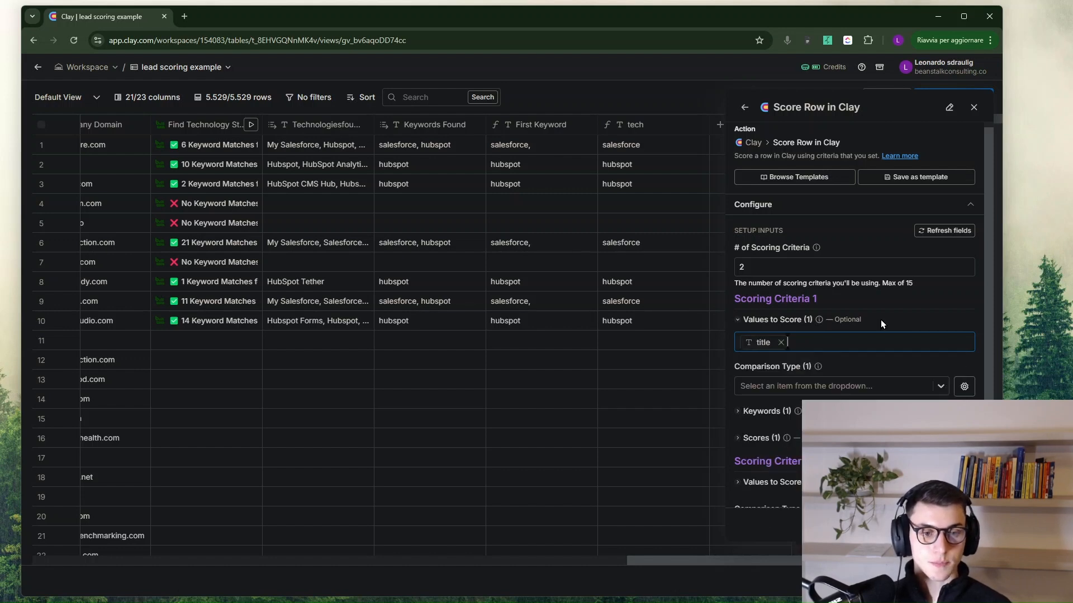
Set the comparison type of Scoring Criteria 1 to Equals (Text, Number, Boolean).
scroll(880, 320, "down", 1)
left_click(793, 321)
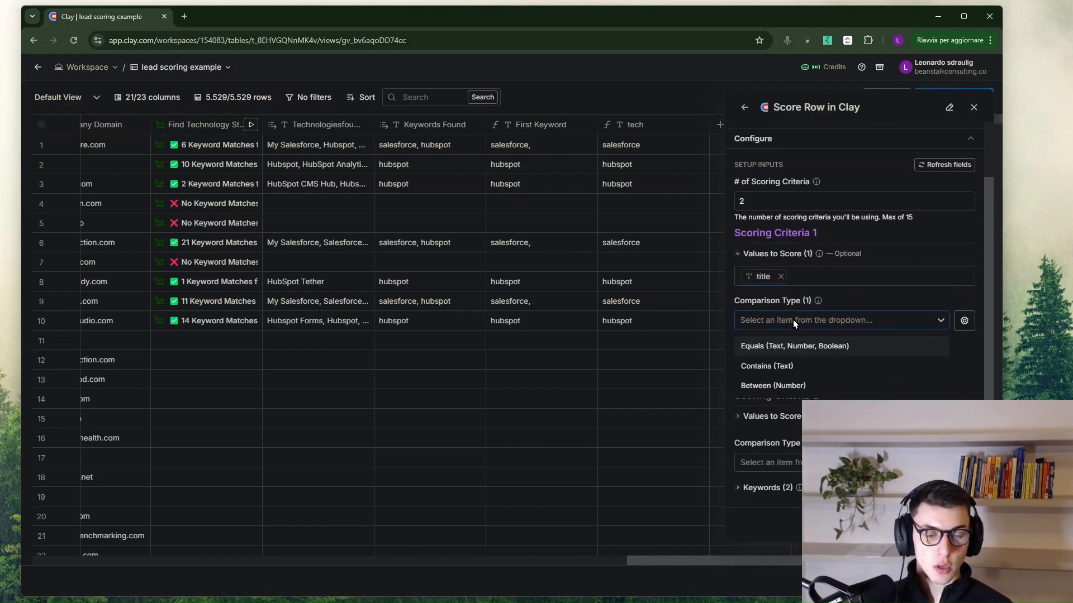
left_click(806, 344)
scroll(823, 287, "down", 1)
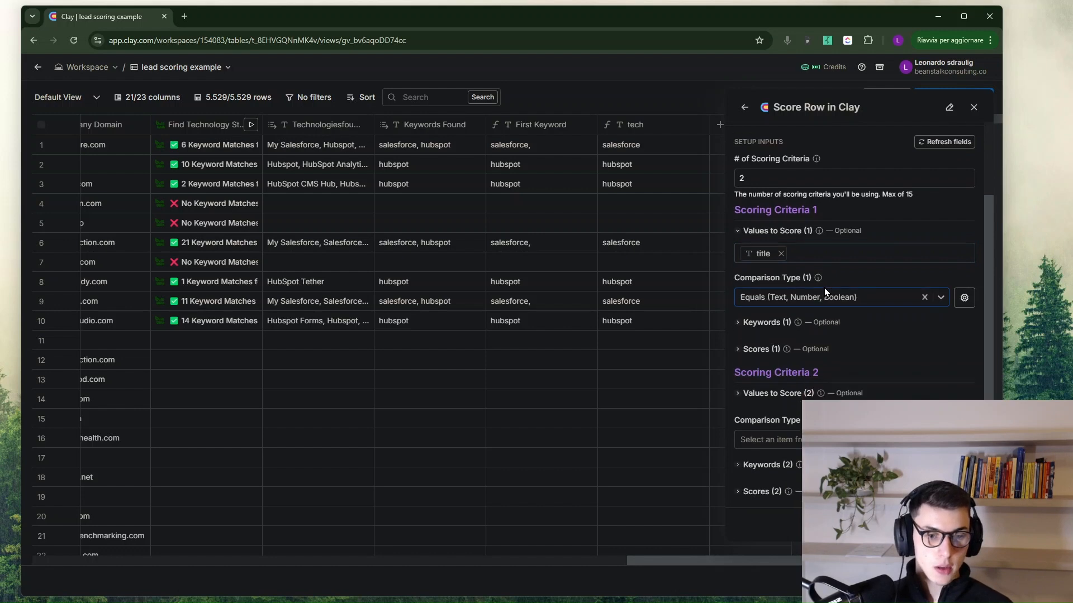
Add Founder as a keyword for Scoring Criteria 1.
left_click(770, 302)
left_click(796, 321)
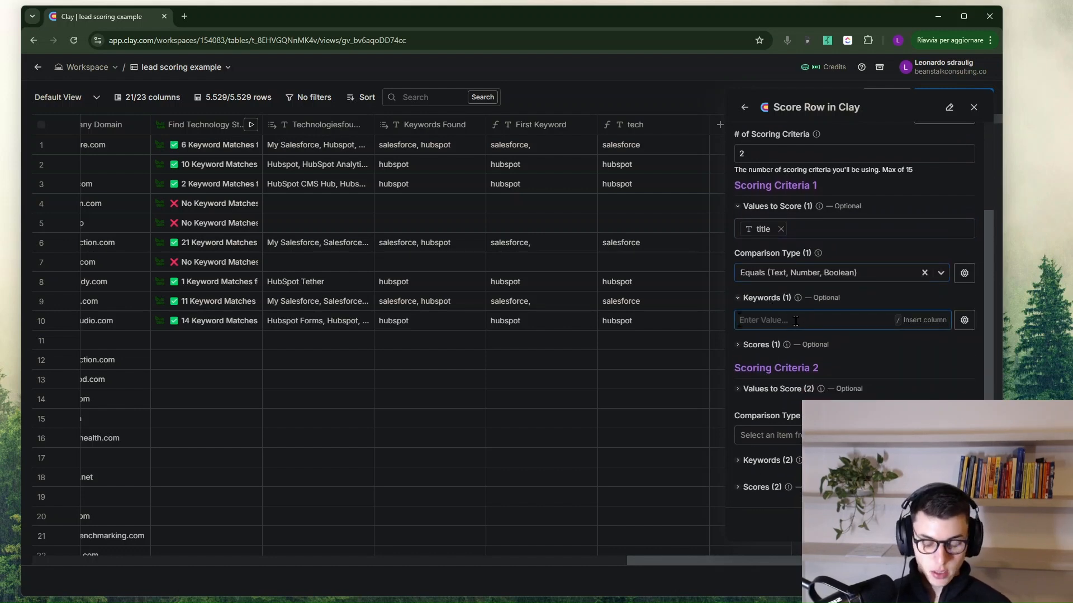
type("Founder")
key("Return")
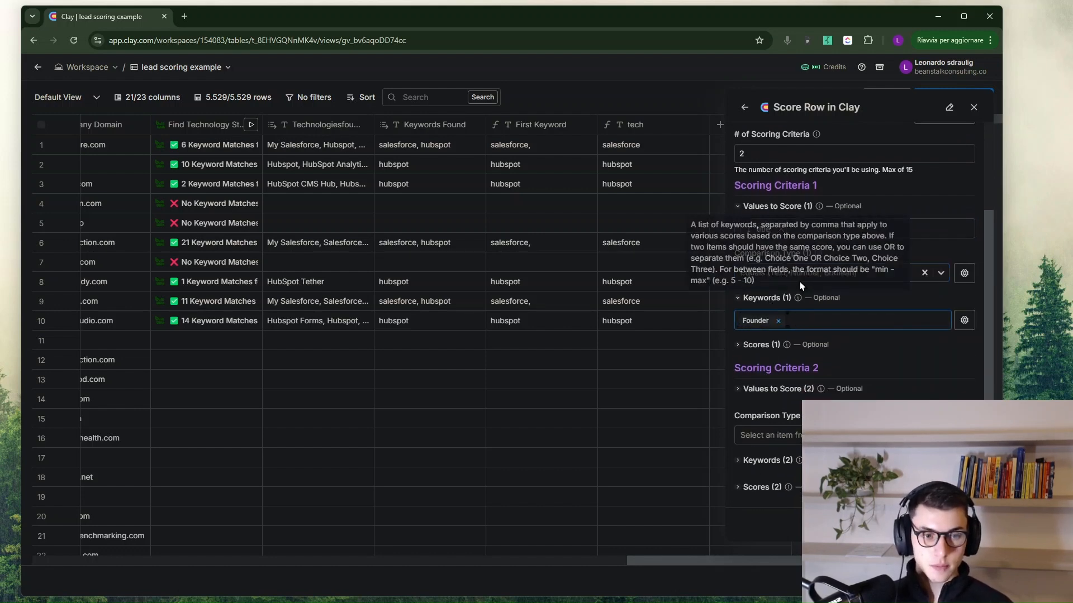
Change the comparison type of Scoring Criteria 1 to Contains (Text).
left_click(837, 266)
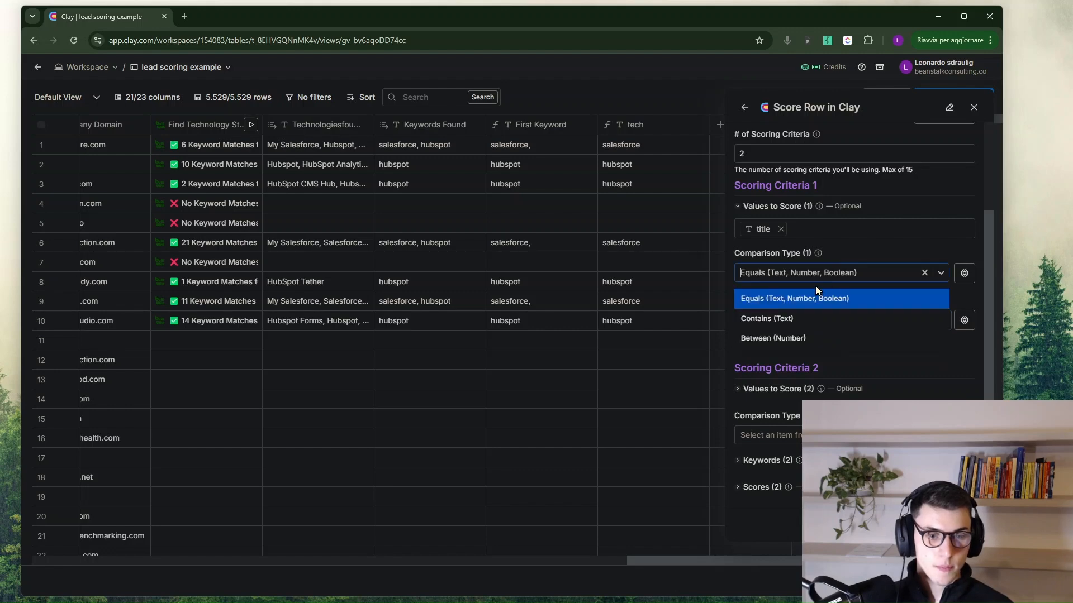
left_click(780, 320)
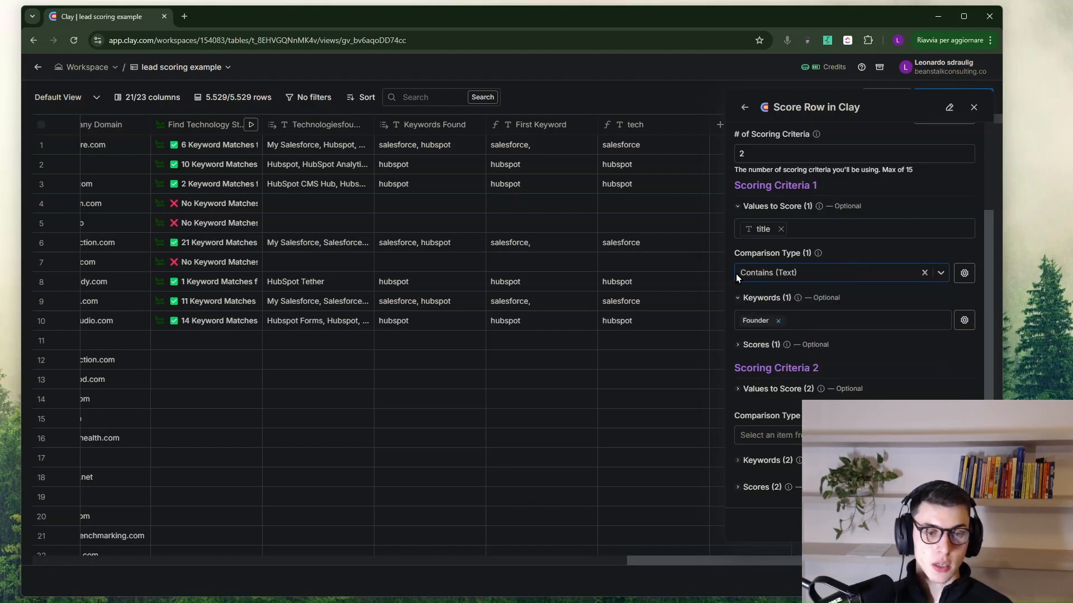
scroll(478, 233, "left", 10)
scroll(461, 229, "left", 2)
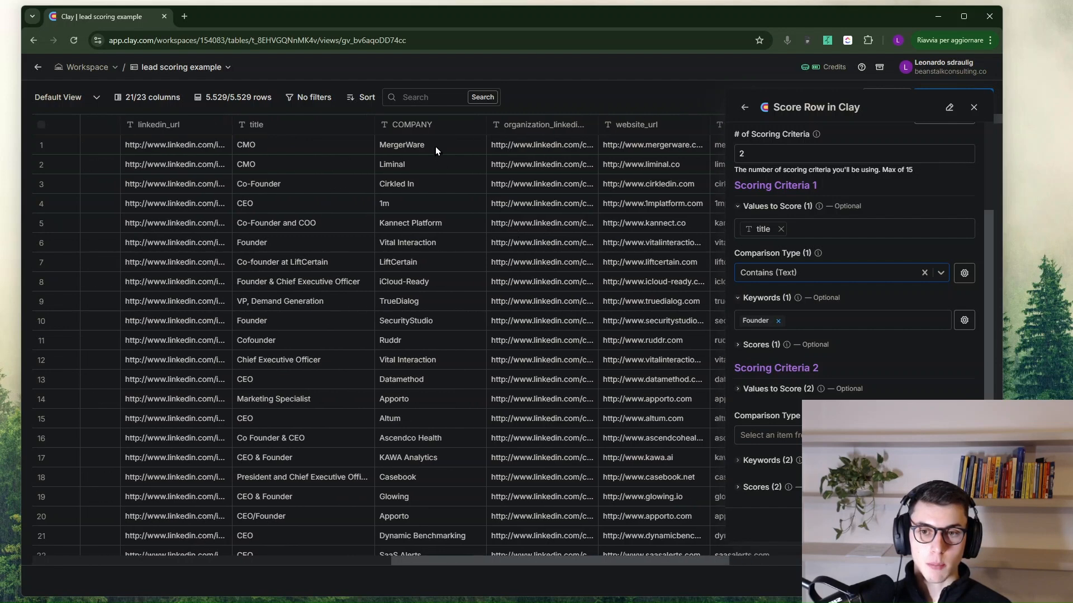
scroll(583, 280, "right", 15)
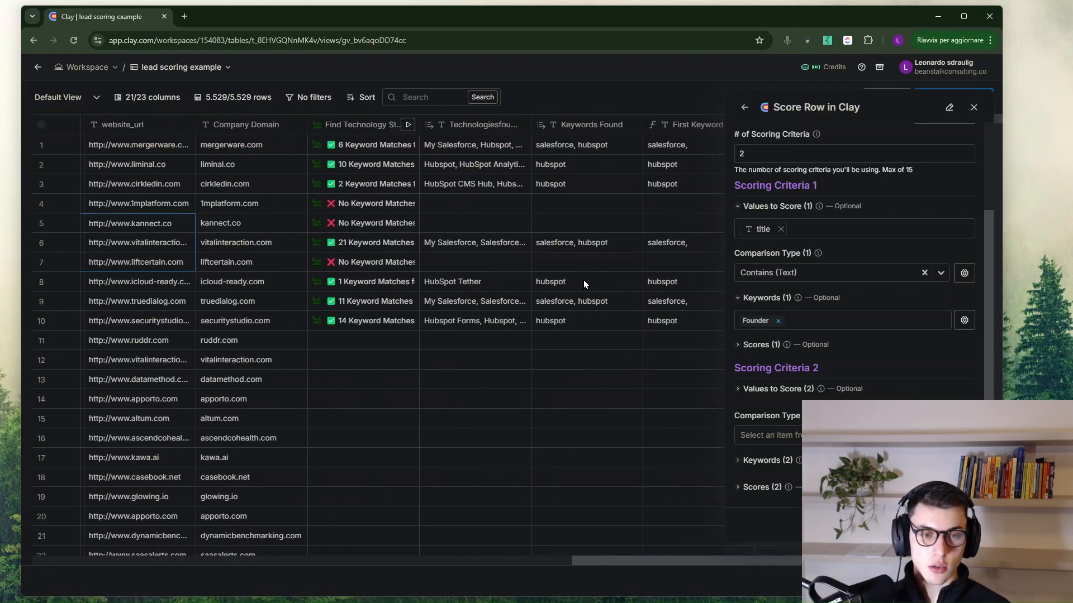
scroll(623, 270, "right", 9)
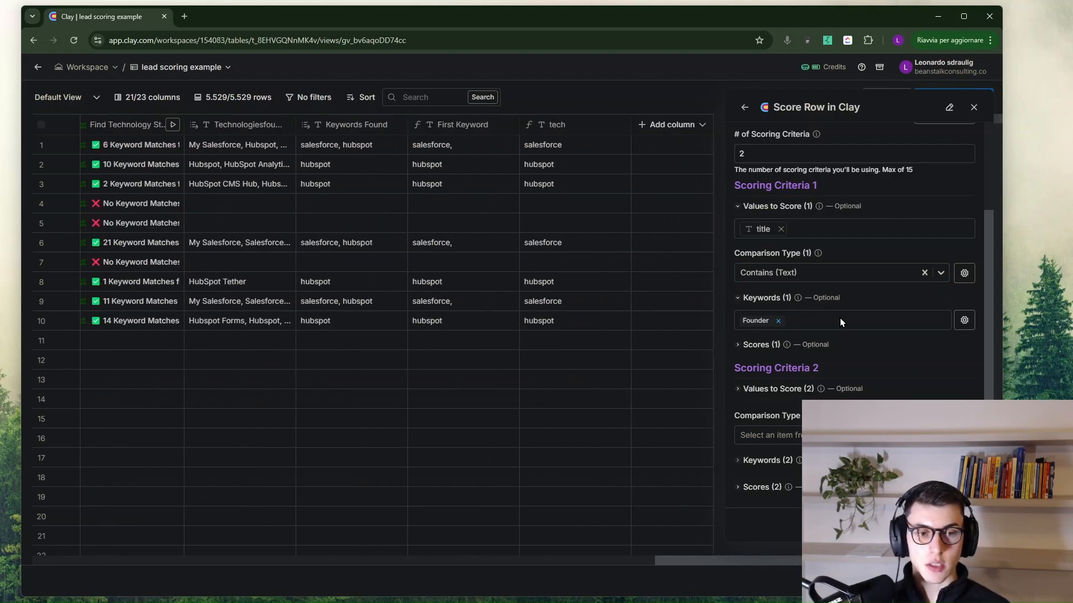
Assign a score of 3 to the Founder keyword in Scoring Criteria 1.
scroll(817, 298, "up", 2)
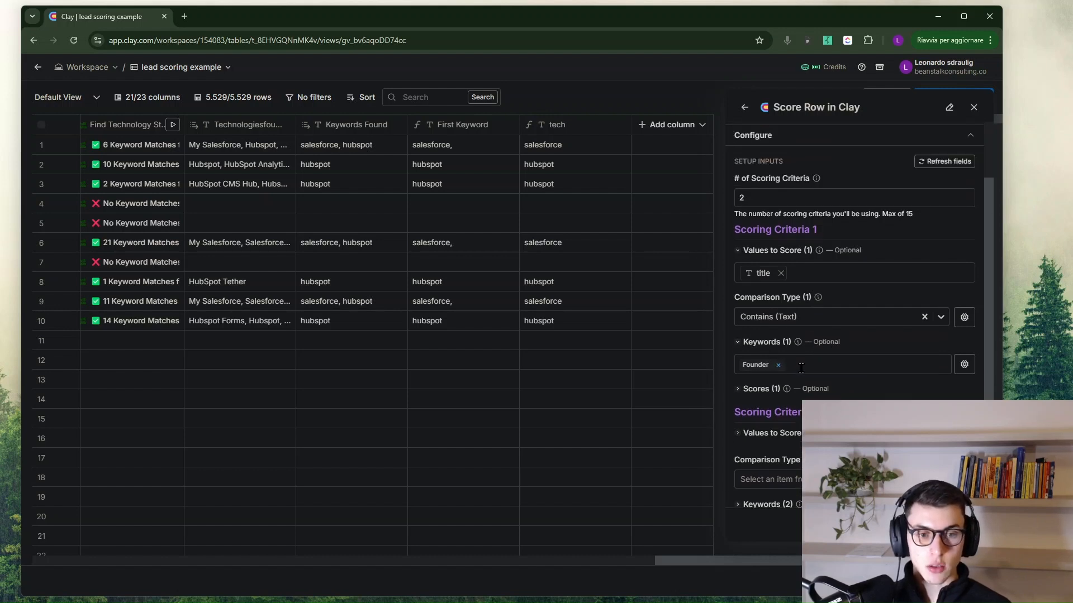
scroll(782, 299, "down", 3)
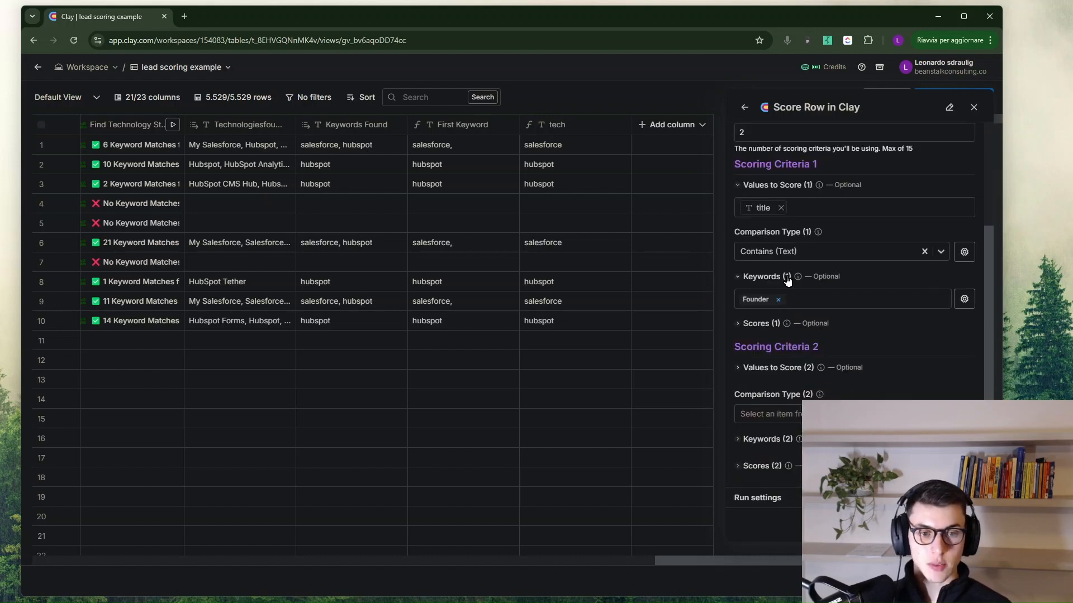
left_click(756, 324)
left_click(796, 347)
type("3")
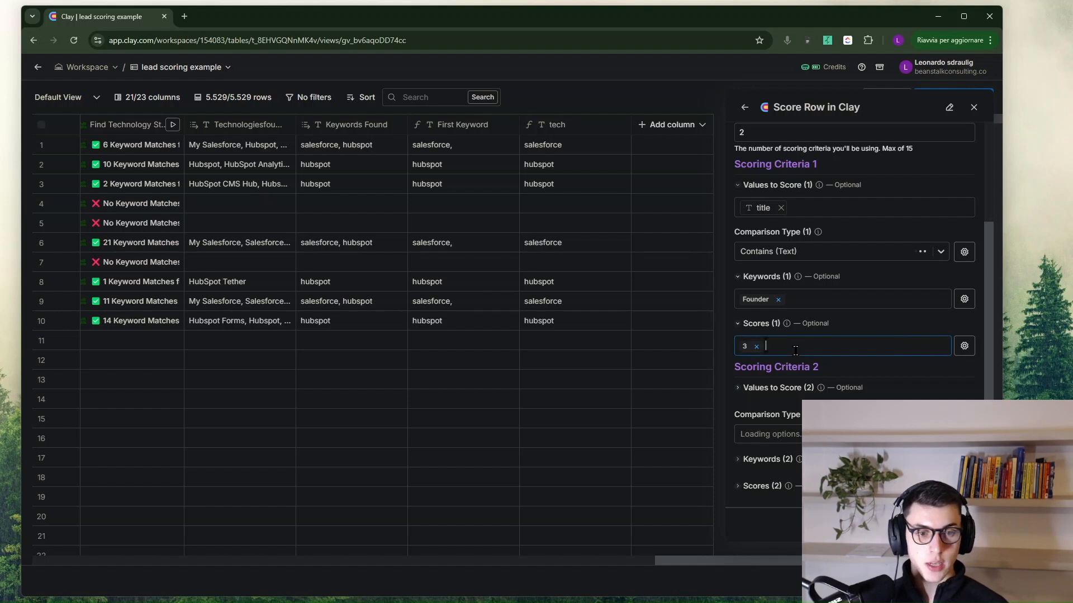
key("Return")
Add CEO as a keyword for Scoring Criteria 1 with a score of 2.
left_click(841, 292)
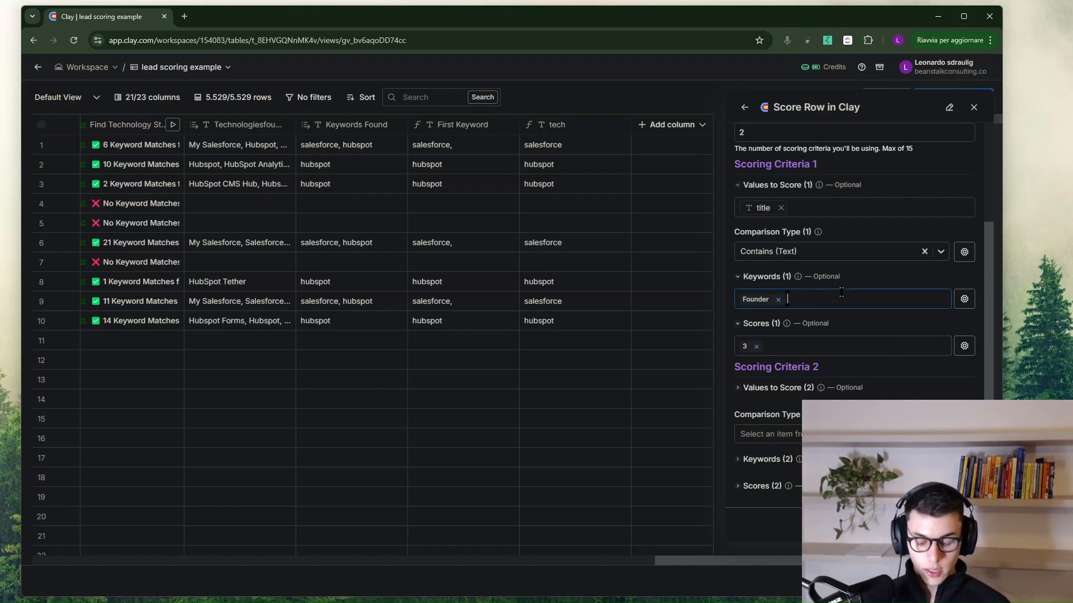
type("CEO")
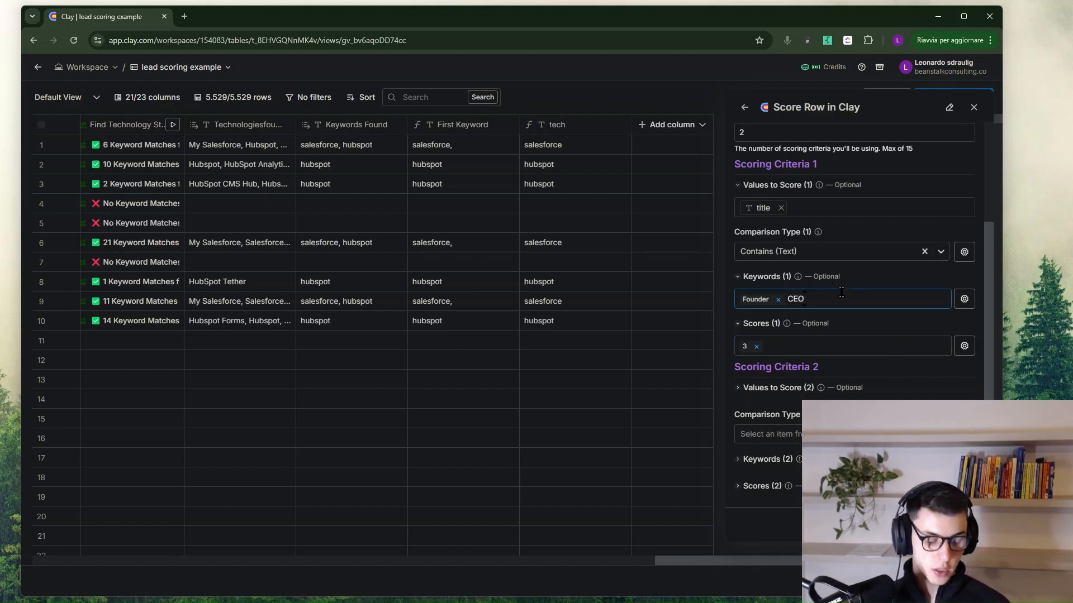
key("Return")
type("2")
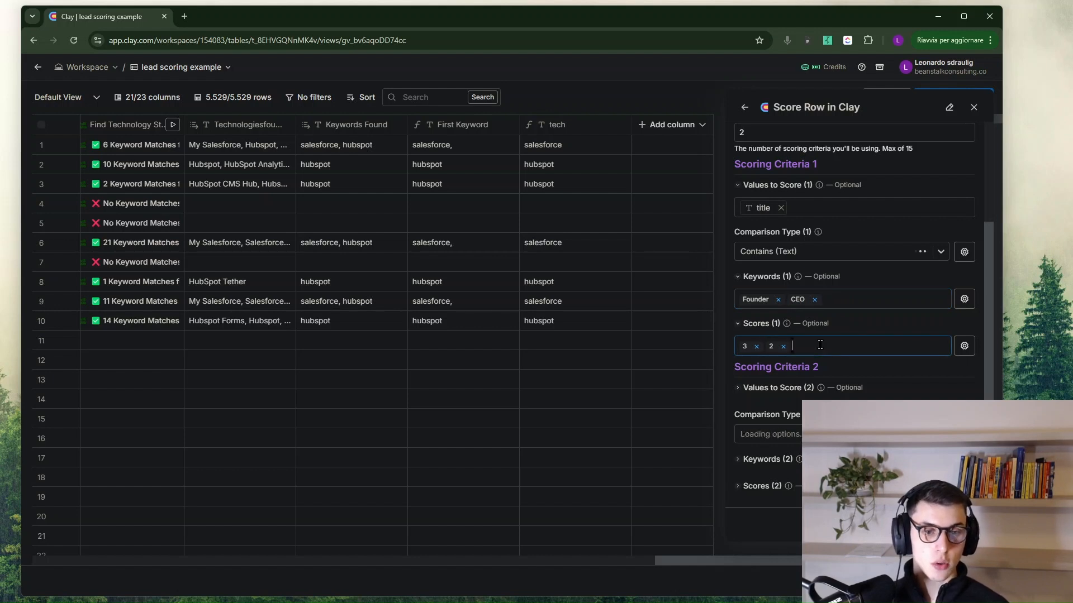
key("Return")
Add CMO as a keyword for Scoring Criteria 1 with a score of 1.
left_click(892, 297)
type("CMO")
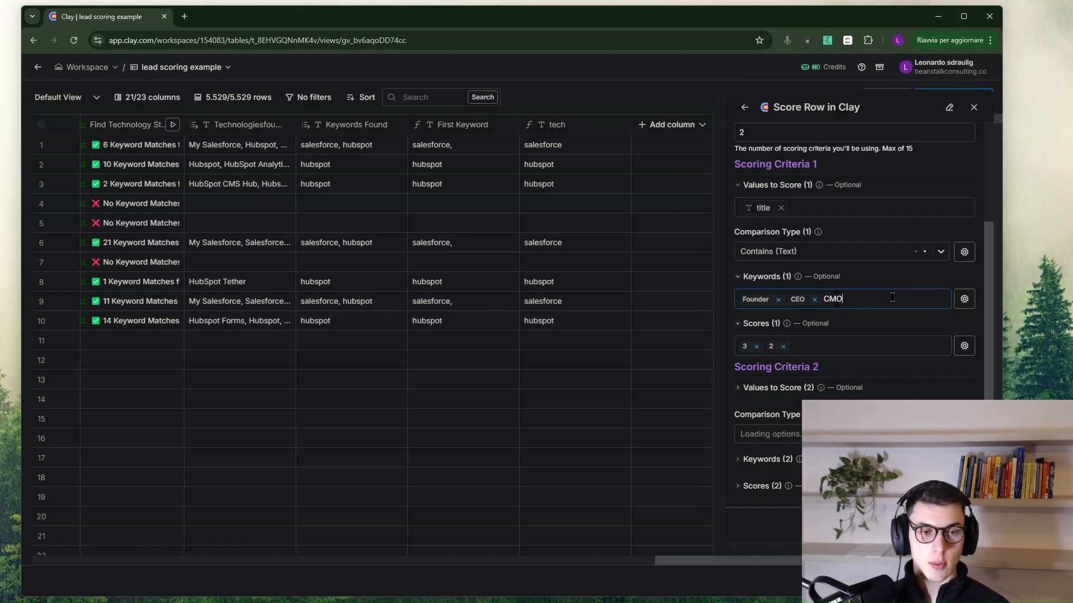
key("Return")
left_click(848, 350)
type("1")
key("Return")
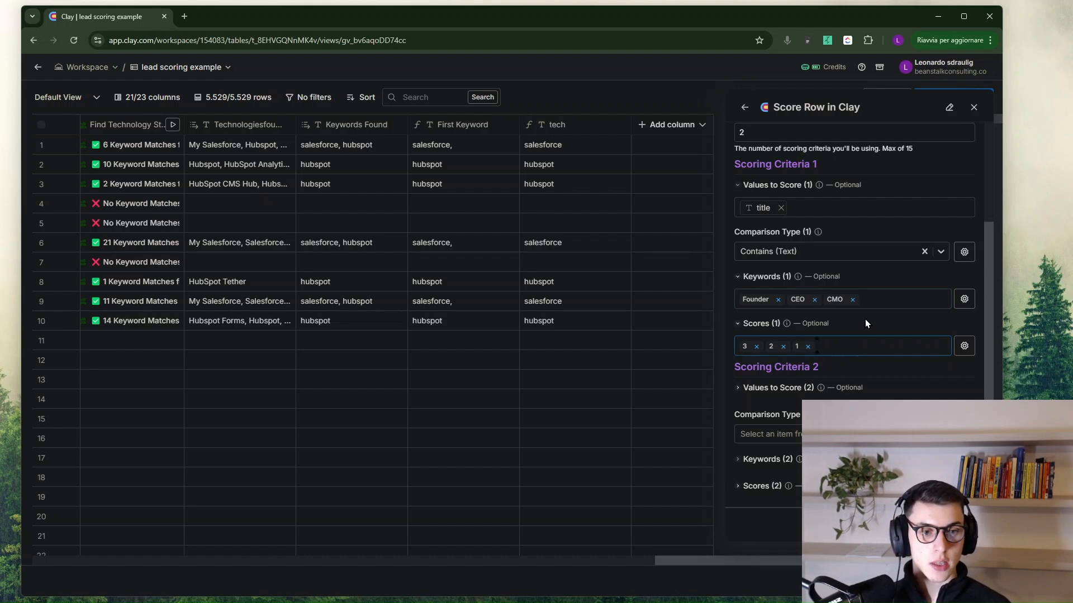
left_click(886, 299)
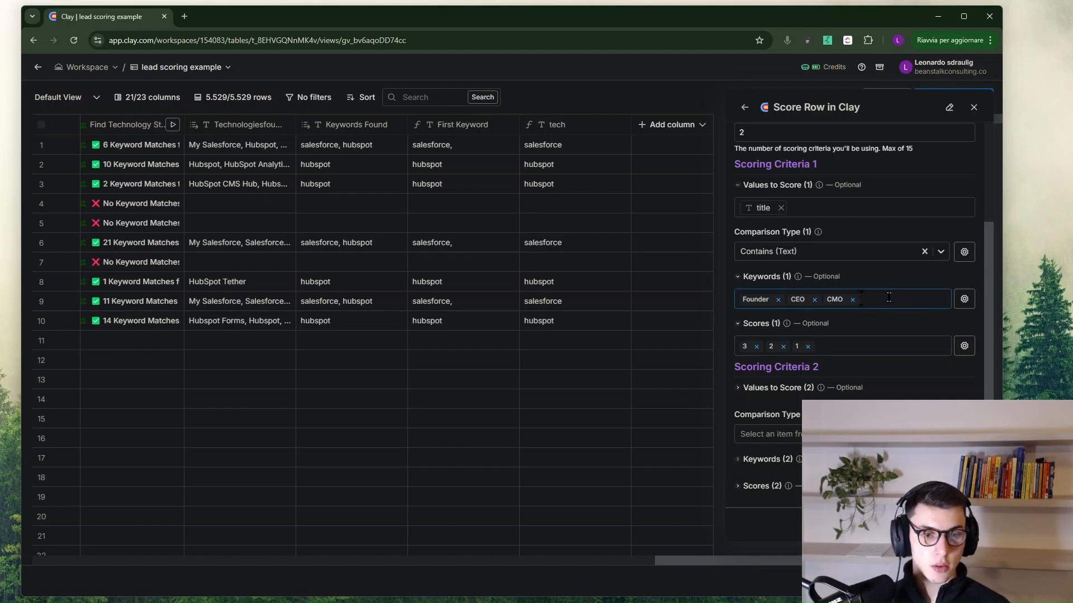
type("N/A")
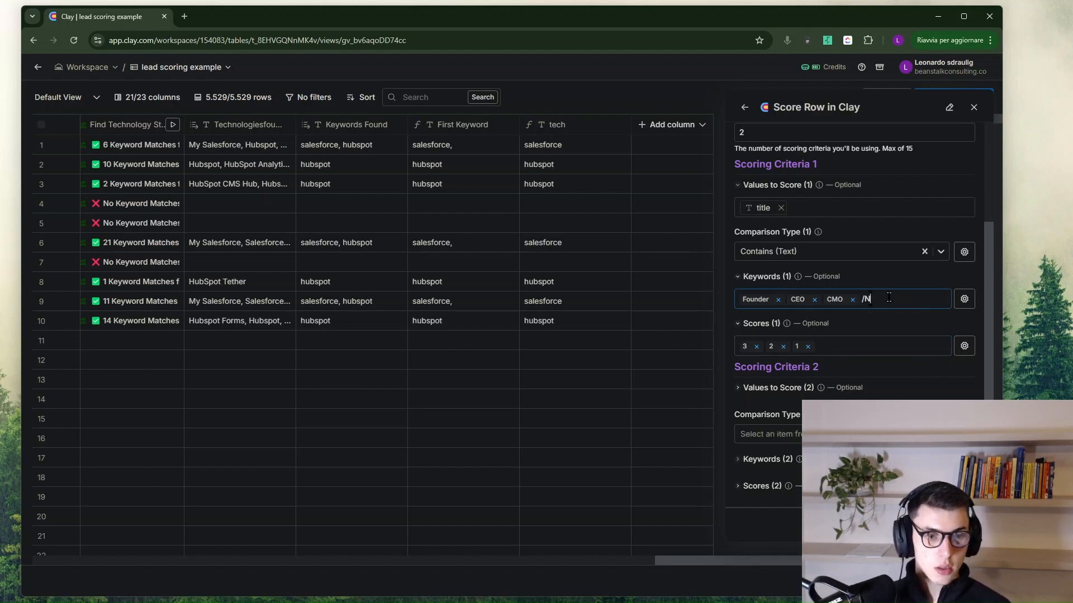
key("BackSpace")
key("BackSpace")
key("BackSpace")
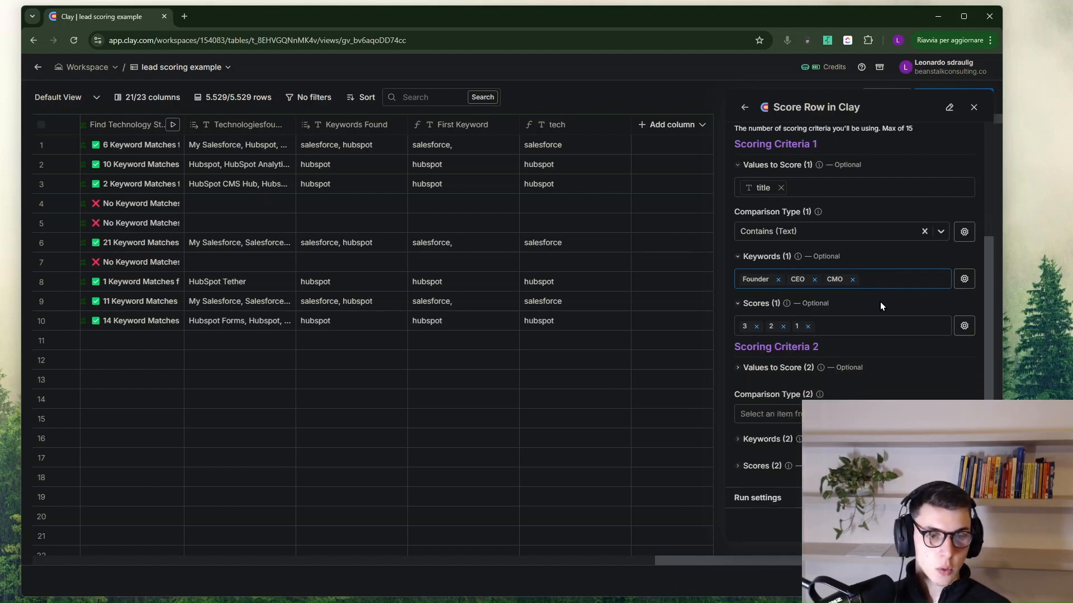
Use the tech column as the value to score in Scoring Criteria 2, with comparison type Equals (Text, Number, Boolean).
scroll(880, 302, "up", 2)
scroll(886, 347, "up", 1)
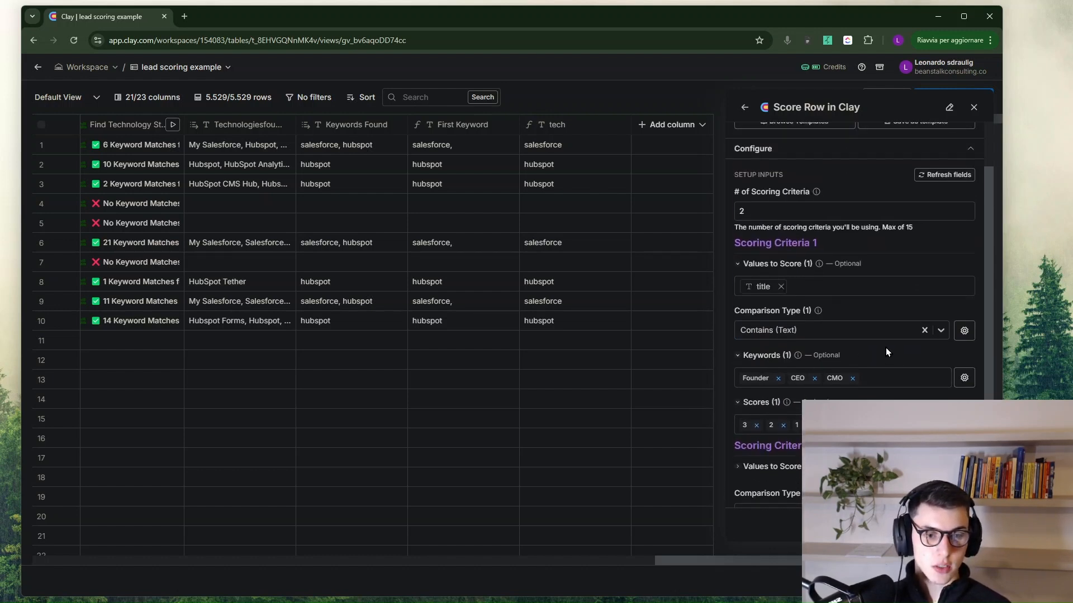
scroll(886, 347, "down", 3)
scroll(832, 335, "up", 3)
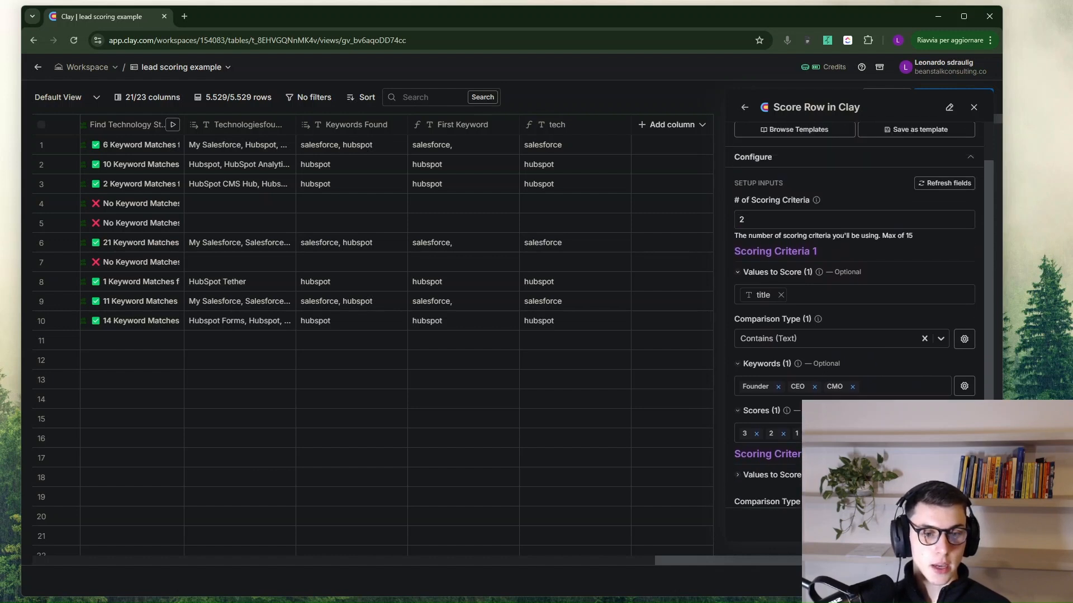
scroll(815, 330, "down", 3)
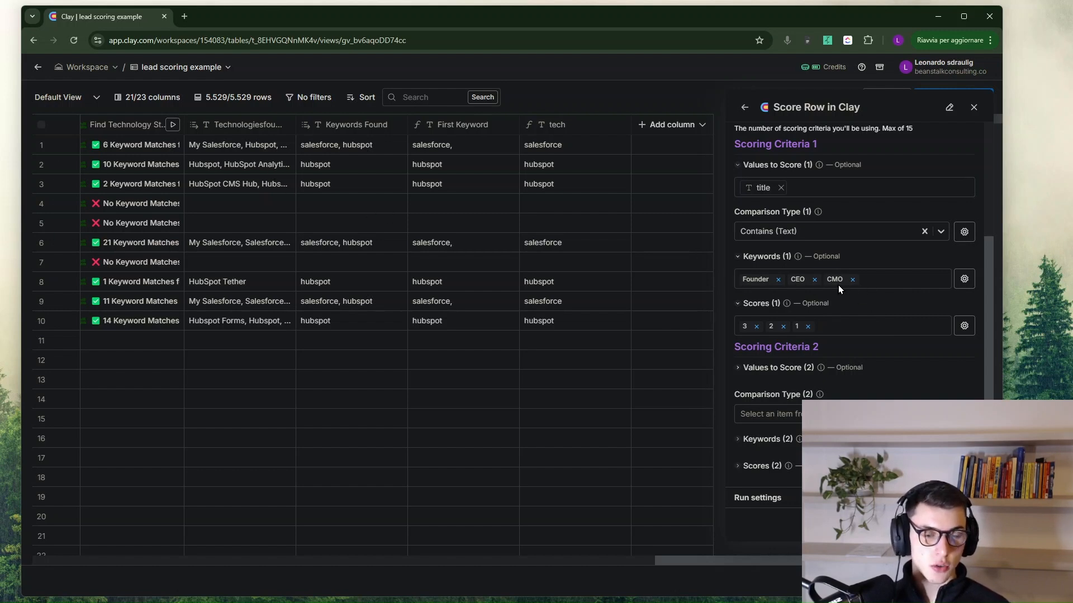
scroll(850, 256, "up", 1)
scroll(838, 279, "down", 1)
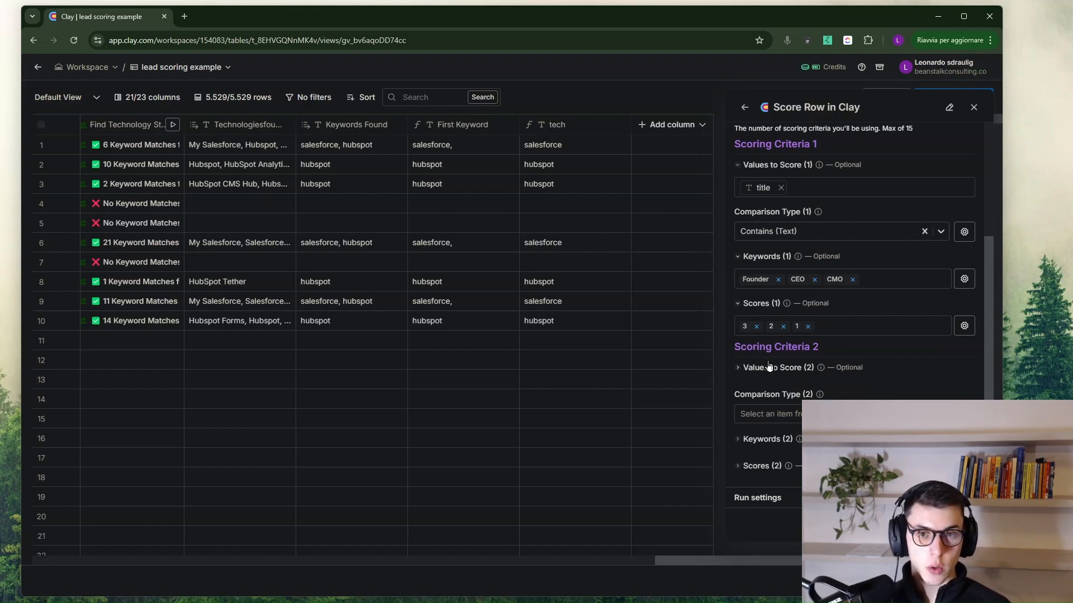
left_click(789, 367)
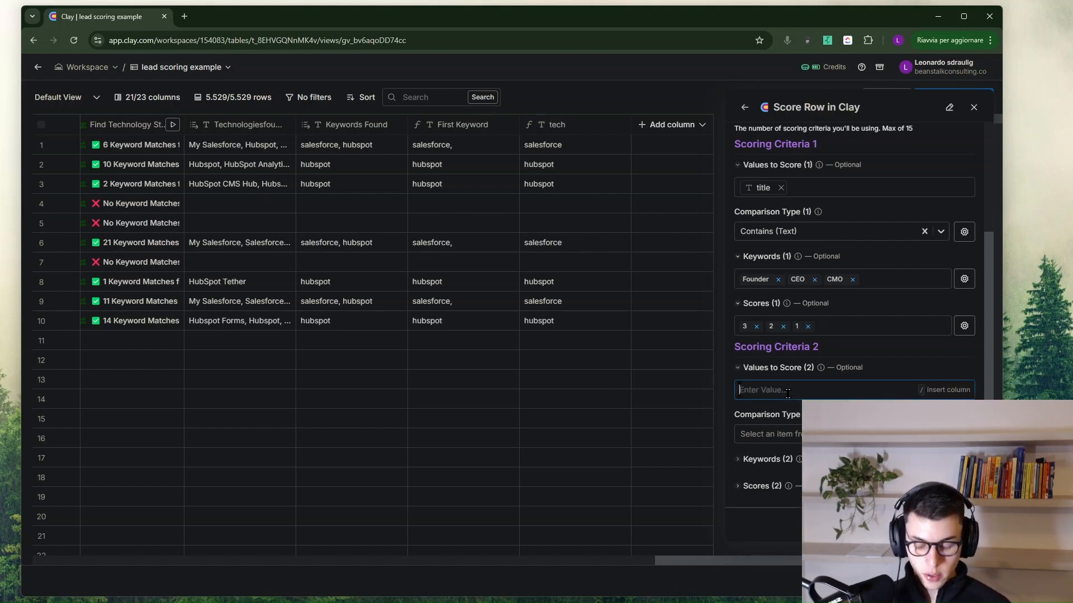
type("/tech")
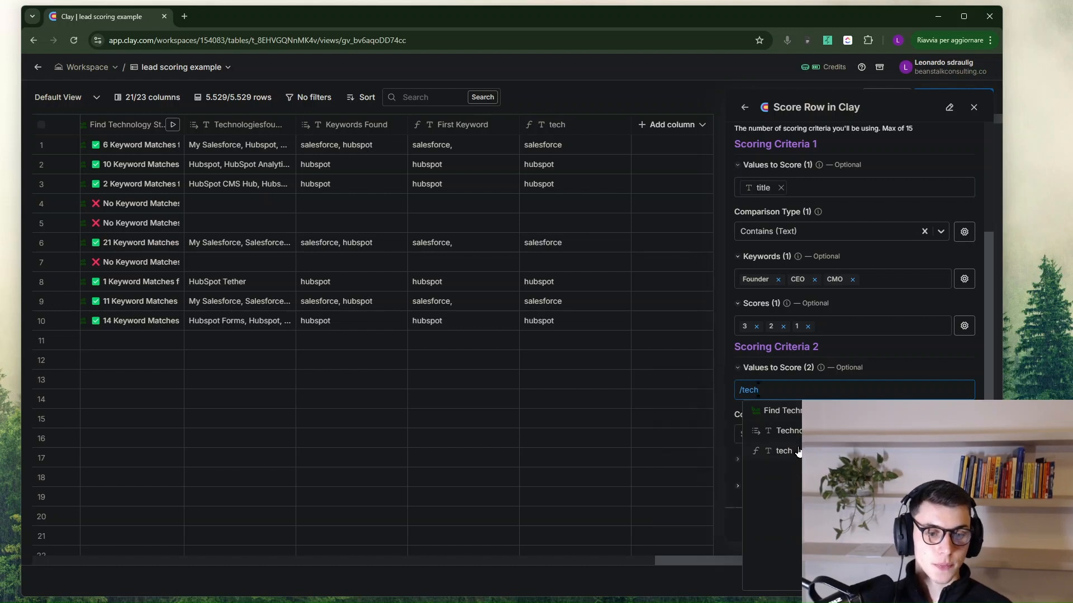
left_click(797, 451)
left_click(779, 413)
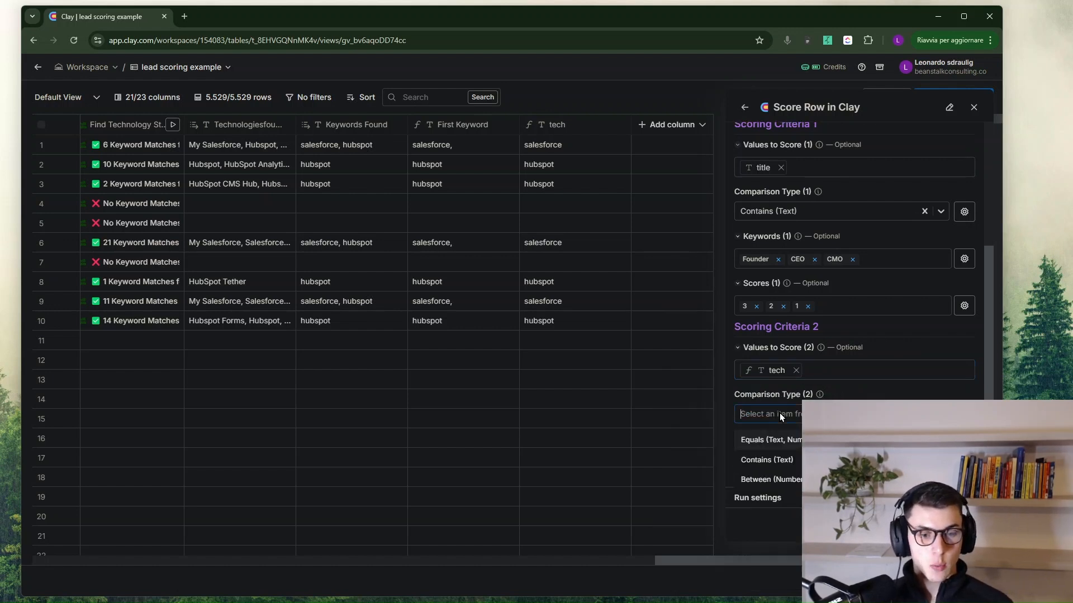
left_click(784, 441)
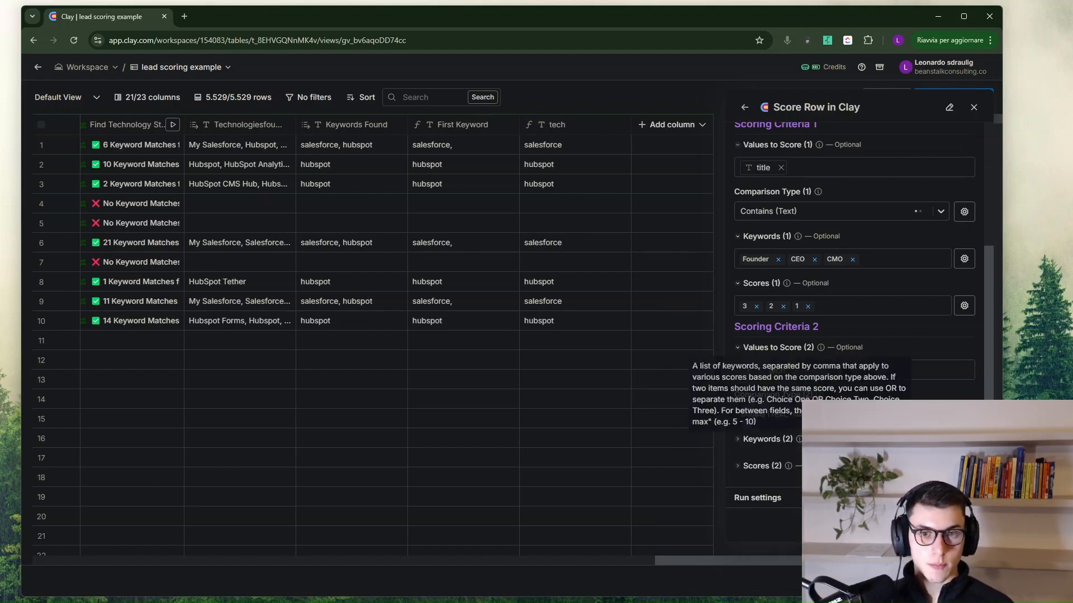
Add salesforce as a keyword for Scoring Criteria 2 with a score of 1.
left_click(768, 438)
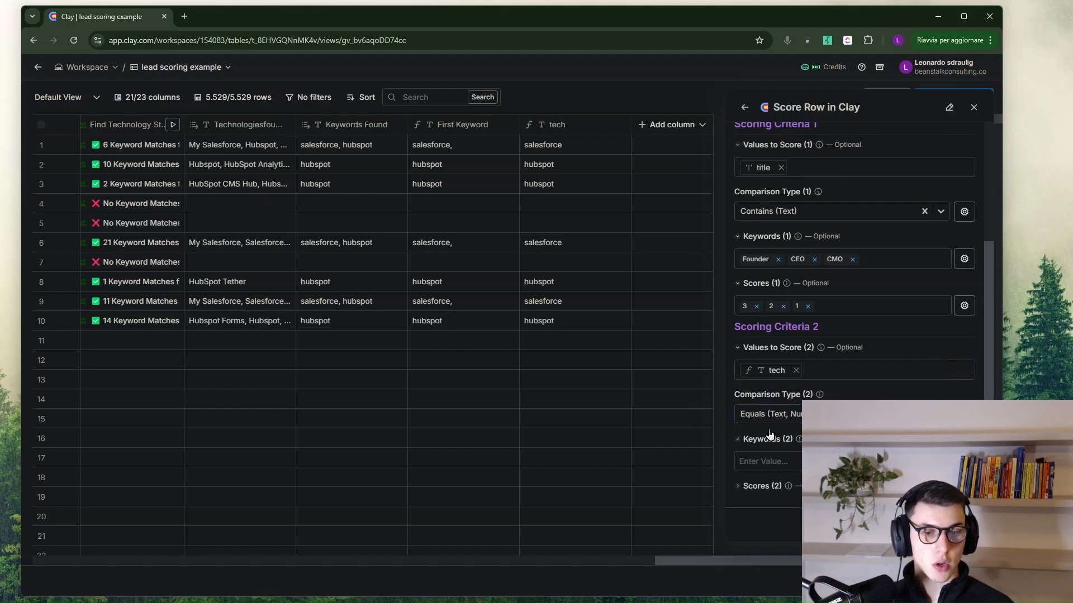
scroll(829, 358, "down", 1)
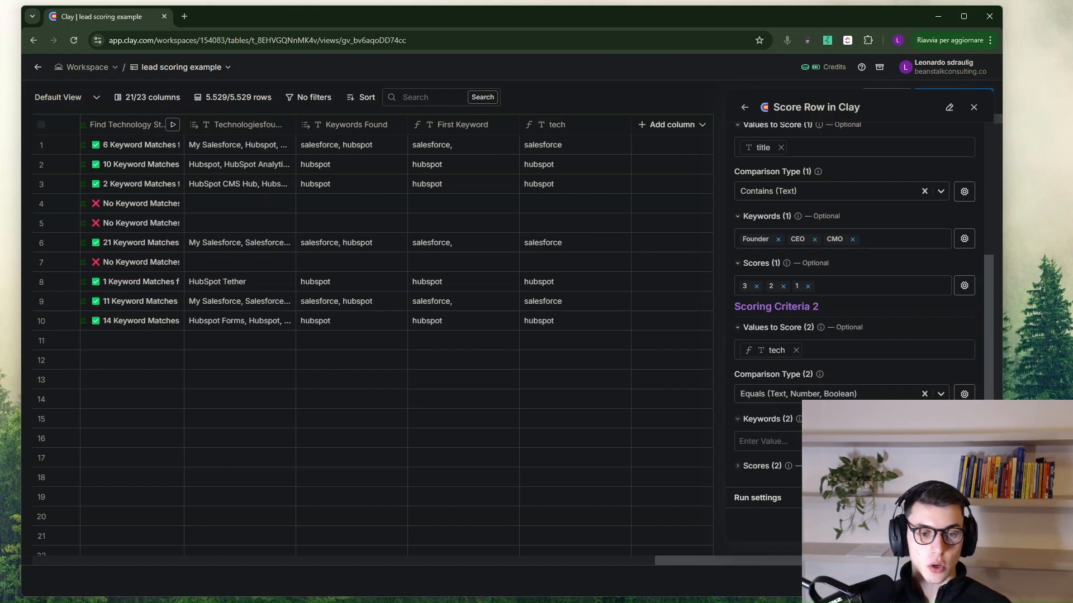
left_click(755, 469)
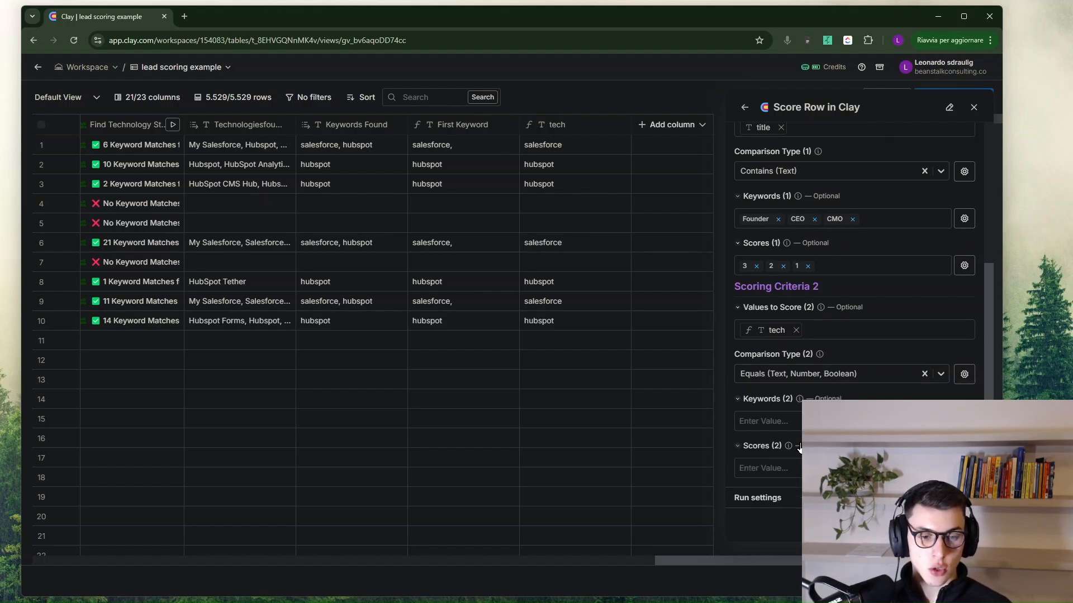
left_click(777, 419)
type("slaes")
key("ctrl+a")
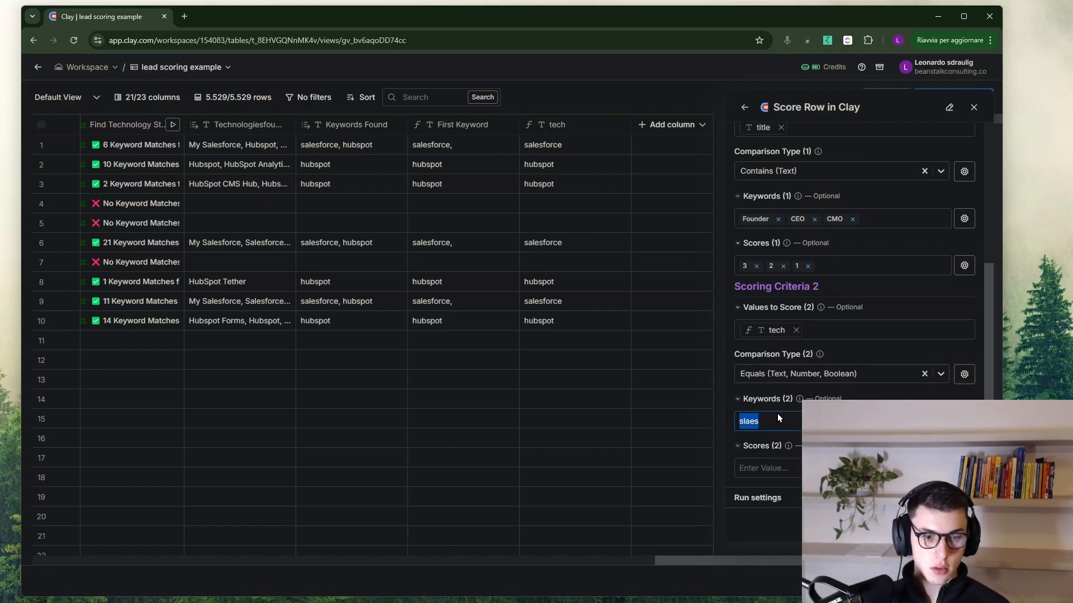
type("salesforec")
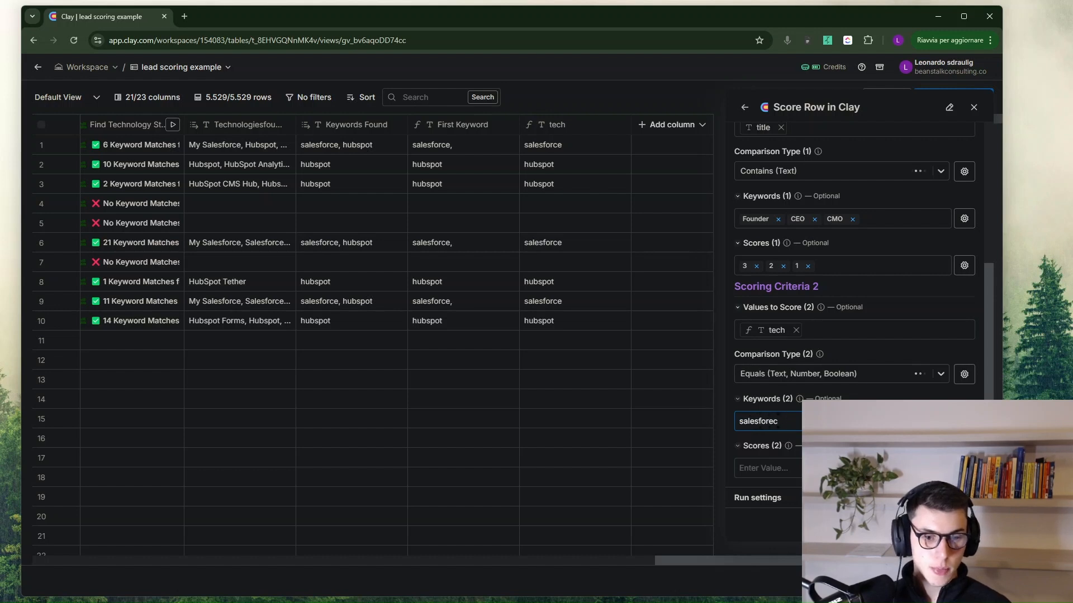
key("BackSpace")
type("ce")
key("Return")
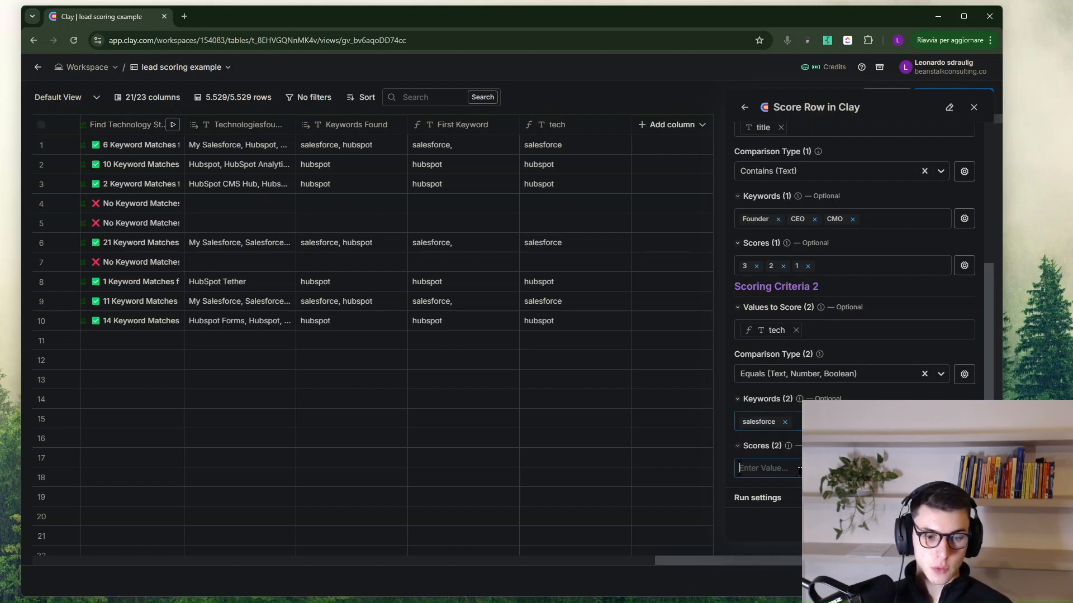
type("1")
key("Return")
Add hubspot as a keyword for Scoring Criteria 2 with a score of 0.
left_click(796, 422)
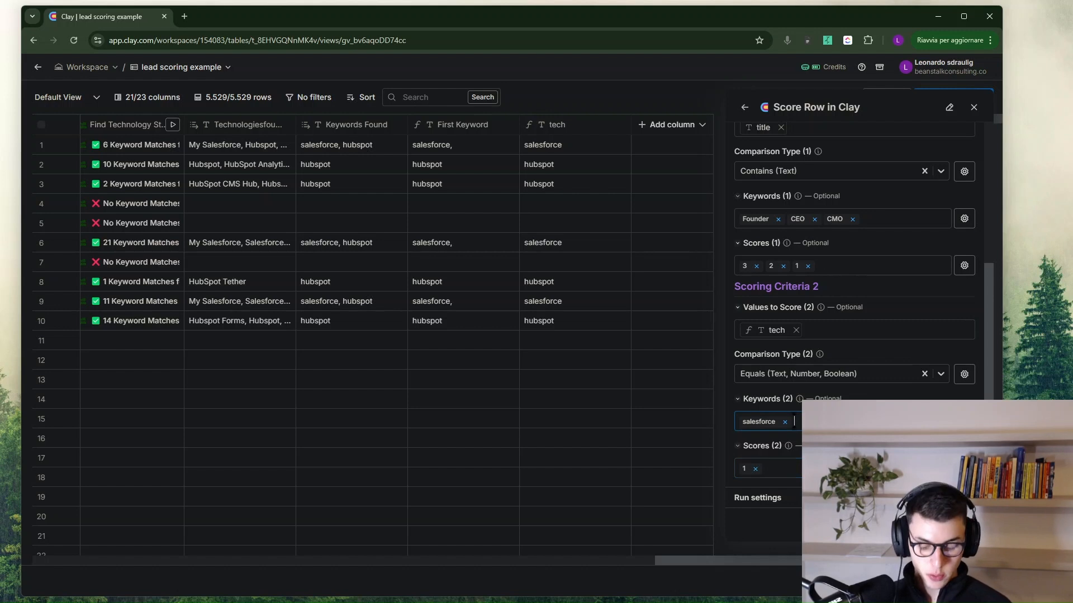
type("hu")
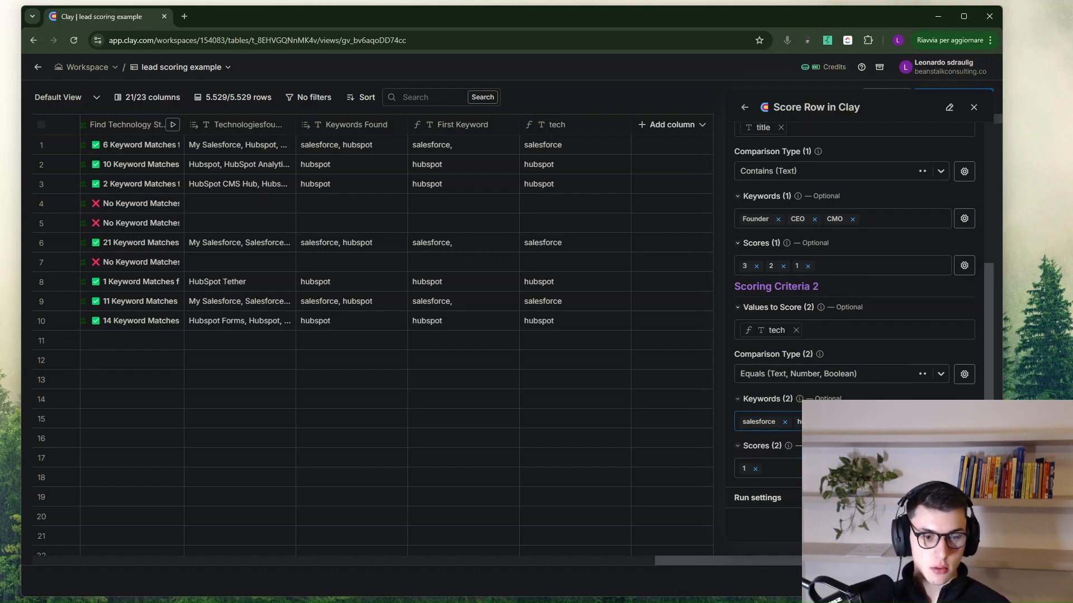
left_click(764, 468)
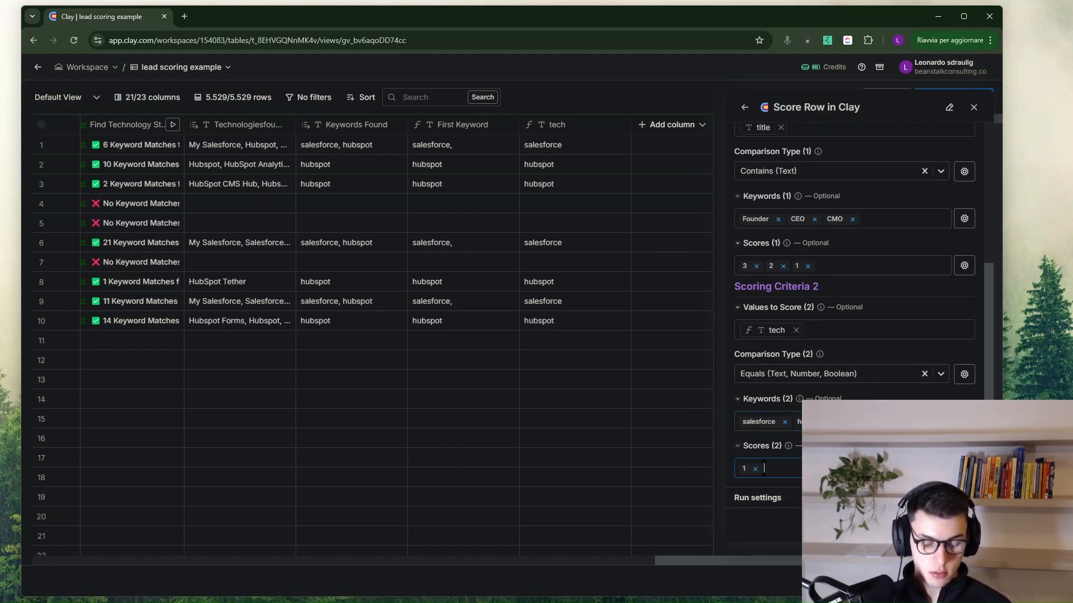
type("0")
key("Return")
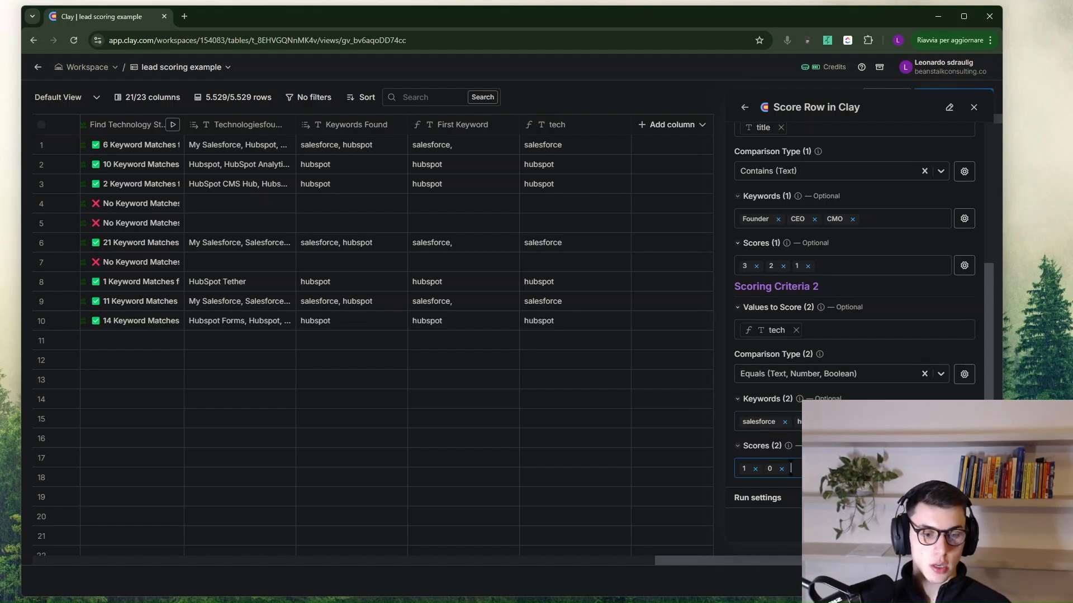
Output Score as a column from the Score Row enrichment, then save it and run it on 10 rows.
left_click(932, 526)
left_click(971, 218)
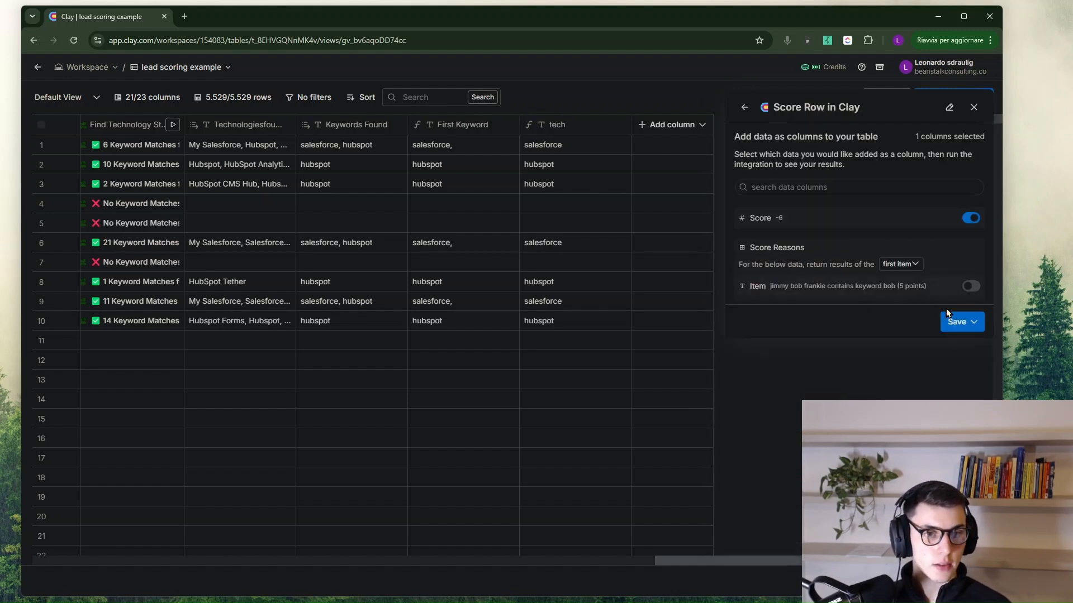
left_click(974, 322)
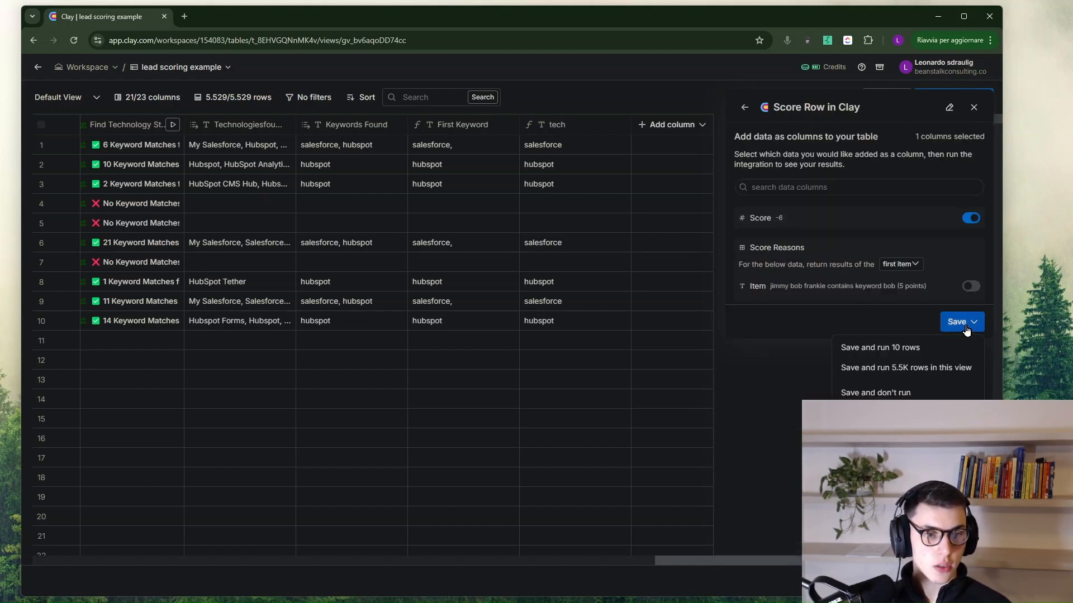
left_click(890, 349)
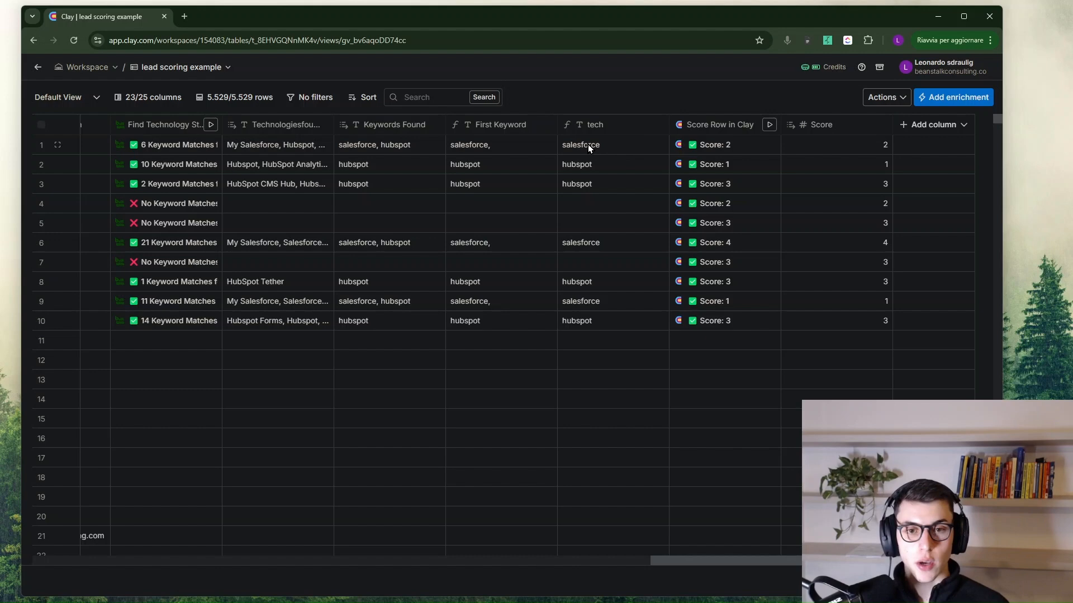
Compare the first row's title and tech with its score, and inspect the cell details of its Score Row result.
scroll(587, 144, "left", 7)
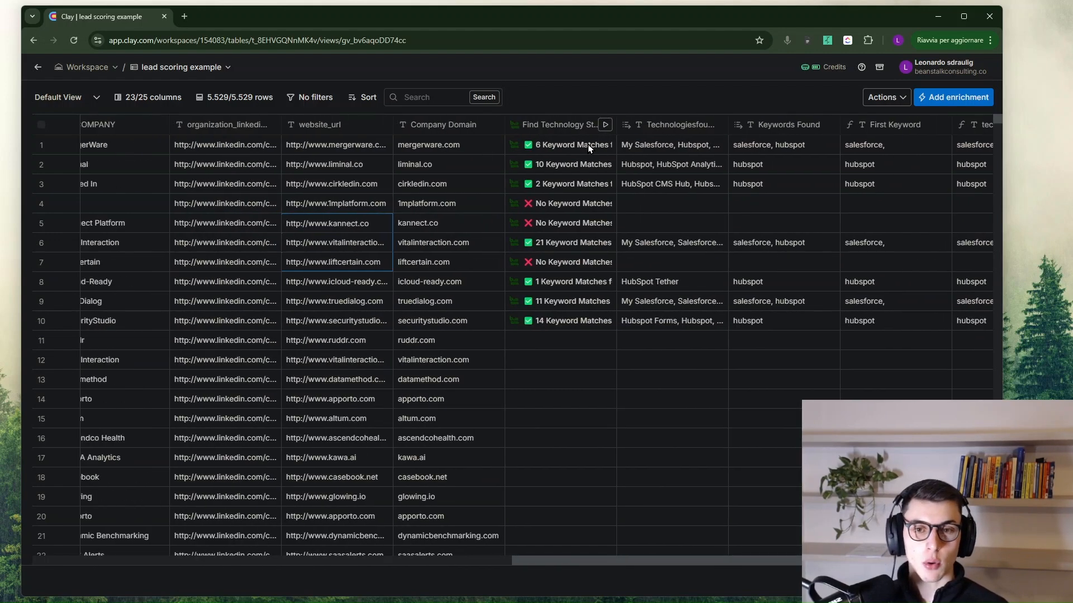
scroll(588, 144, "left", 6)
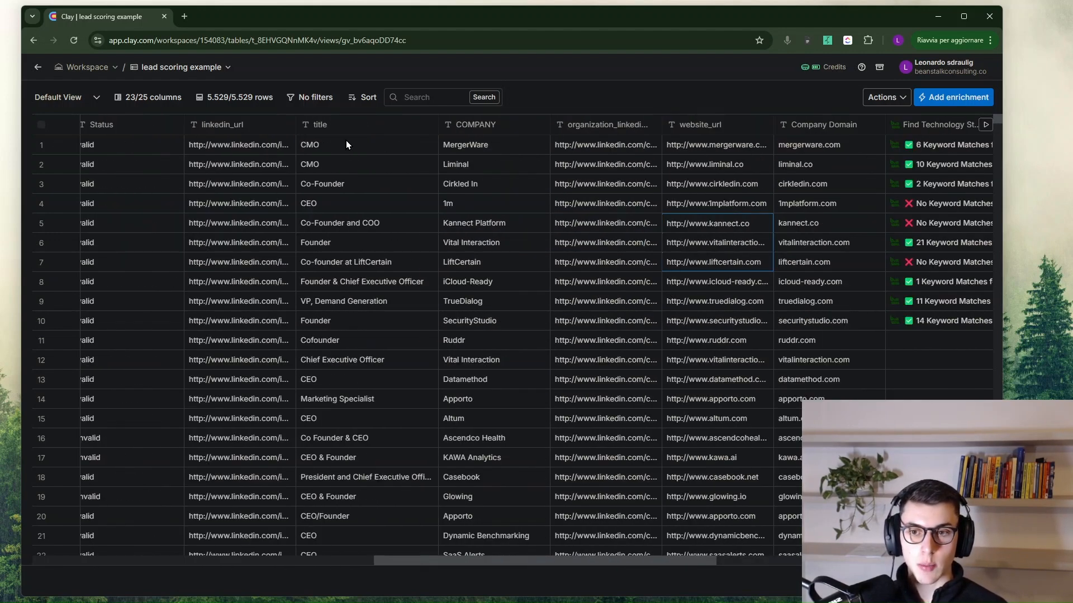
scroll(314, 145, "right", 12)
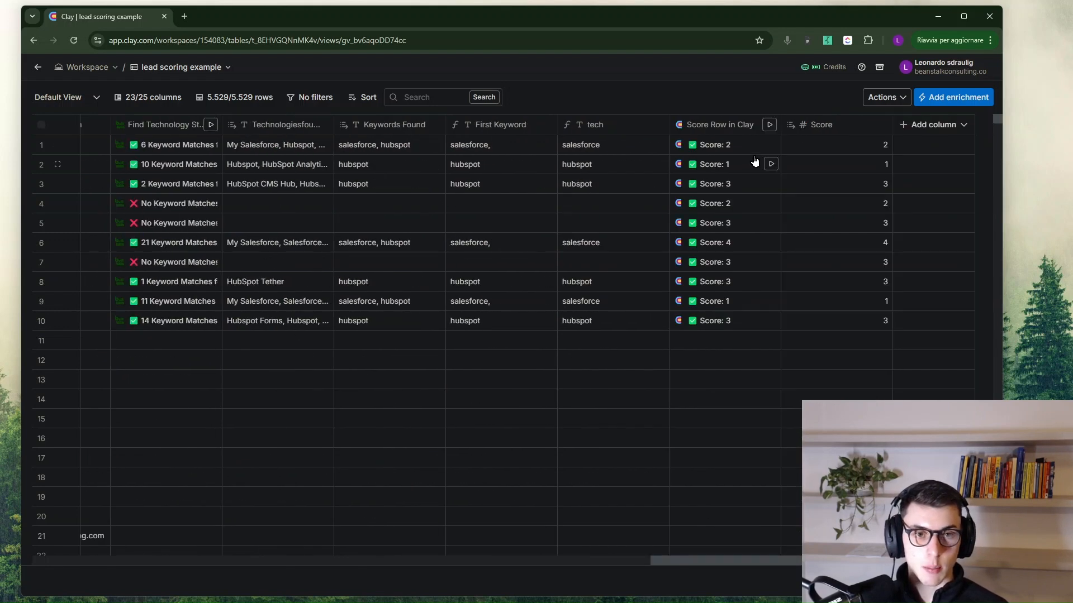
left_click(717, 150)
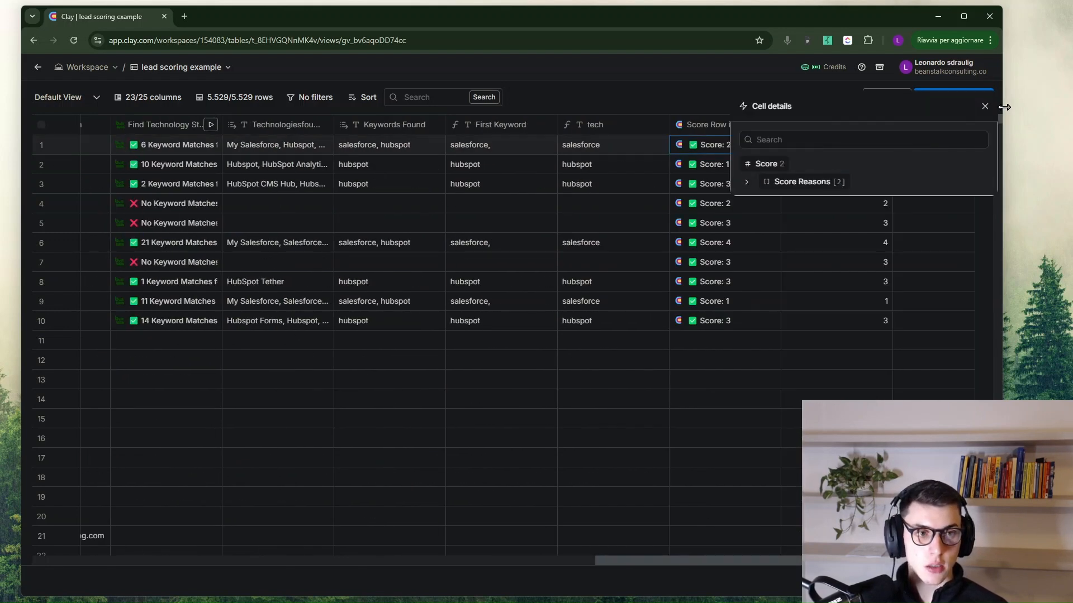
left_click(983, 106)
Review the keywords and scores of both criteria in the Score Row in Clay column's configuration, leaving it unchanged.
left_click(720, 124)
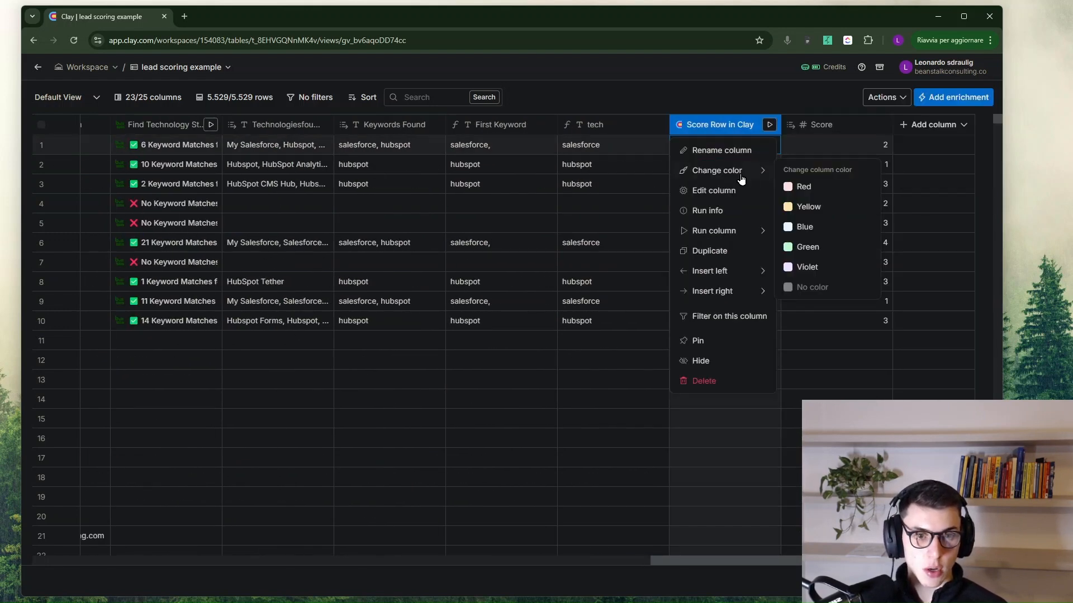
left_click(713, 190)
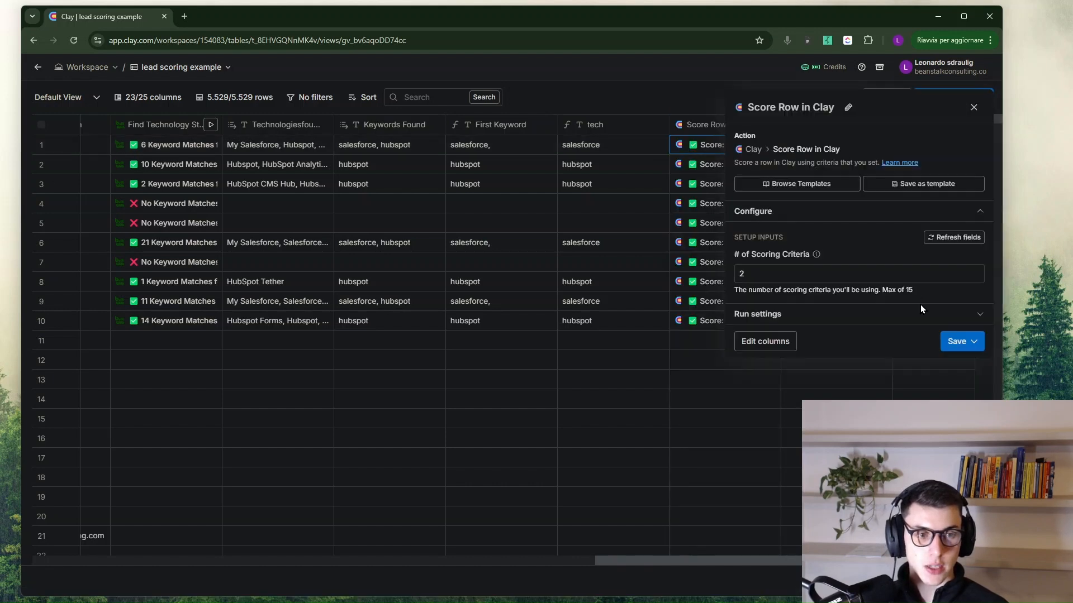
scroll(836, 350, "down", 2)
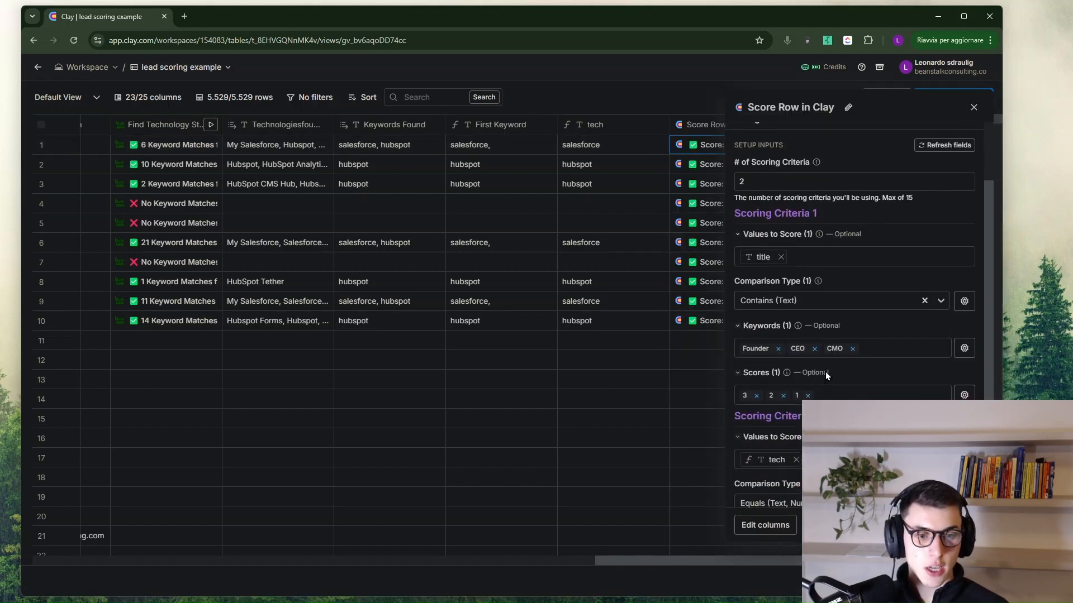
scroll(831, 385, "down", 3)
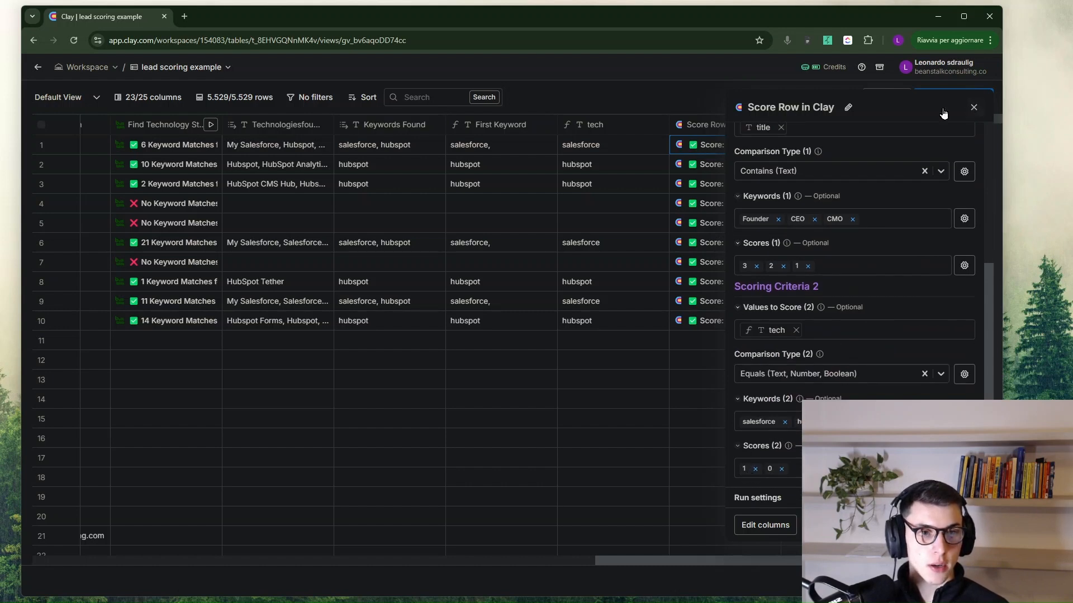
left_click(973, 108)
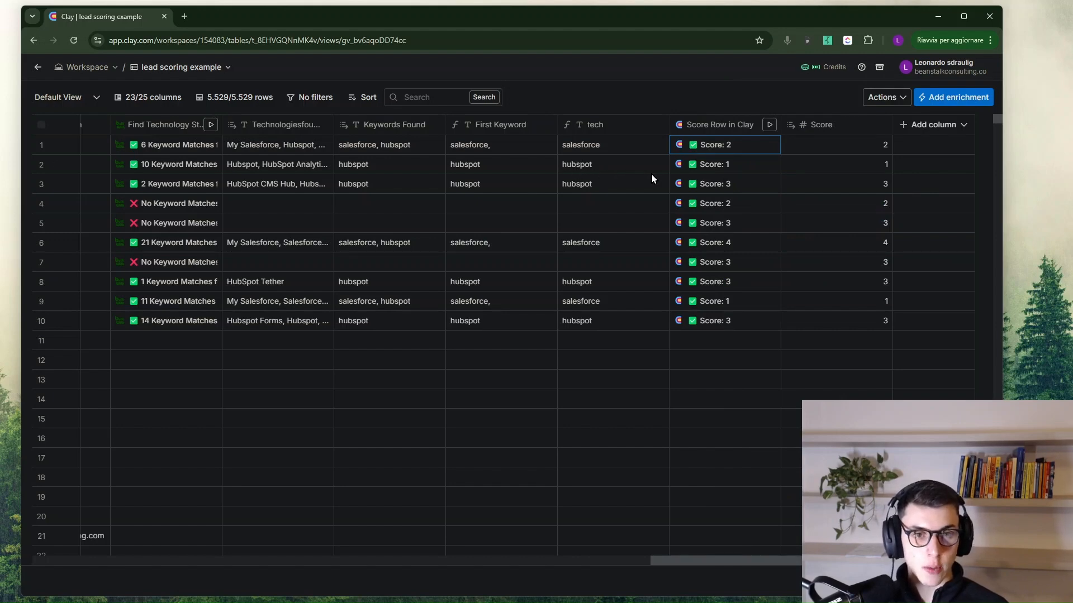
Check the titles and tech values of rows 2 and 3 against their scores.
scroll(652, 179, "left", 10)
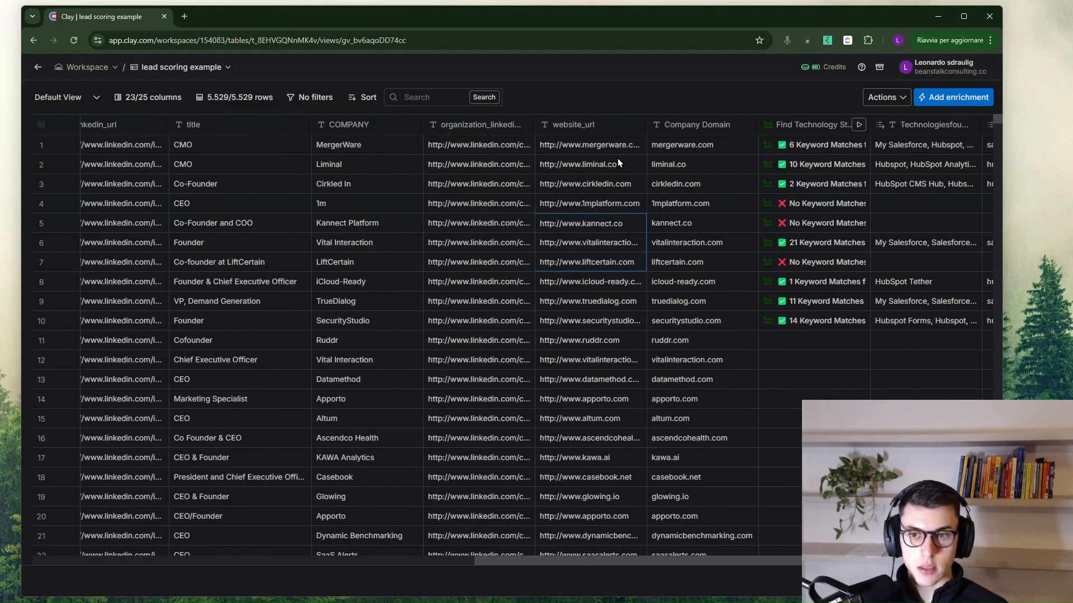
left_click(203, 165)
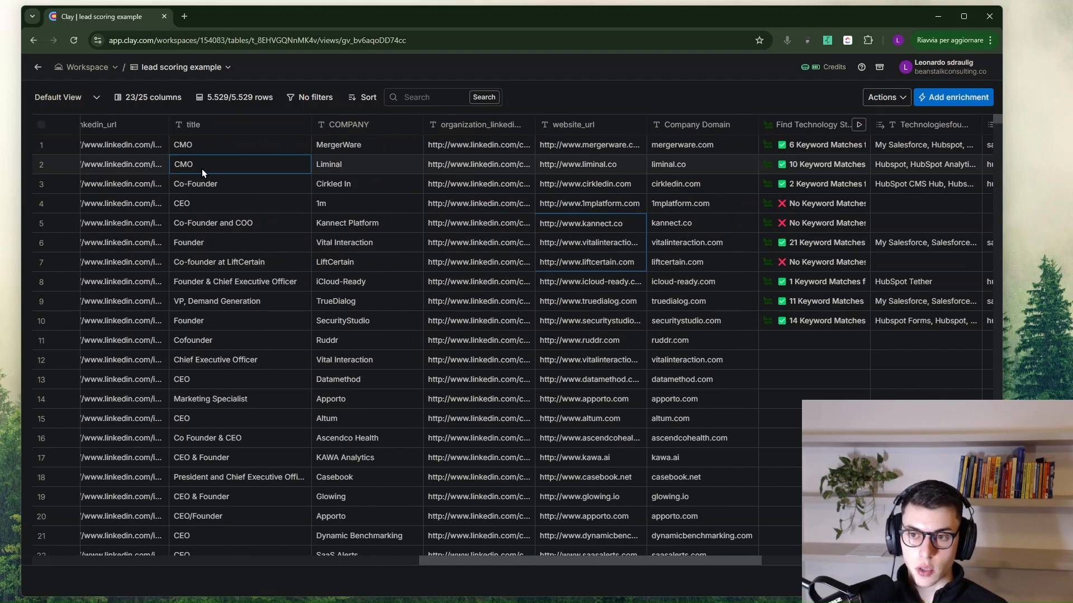
scroll(202, 168, "right", 10)
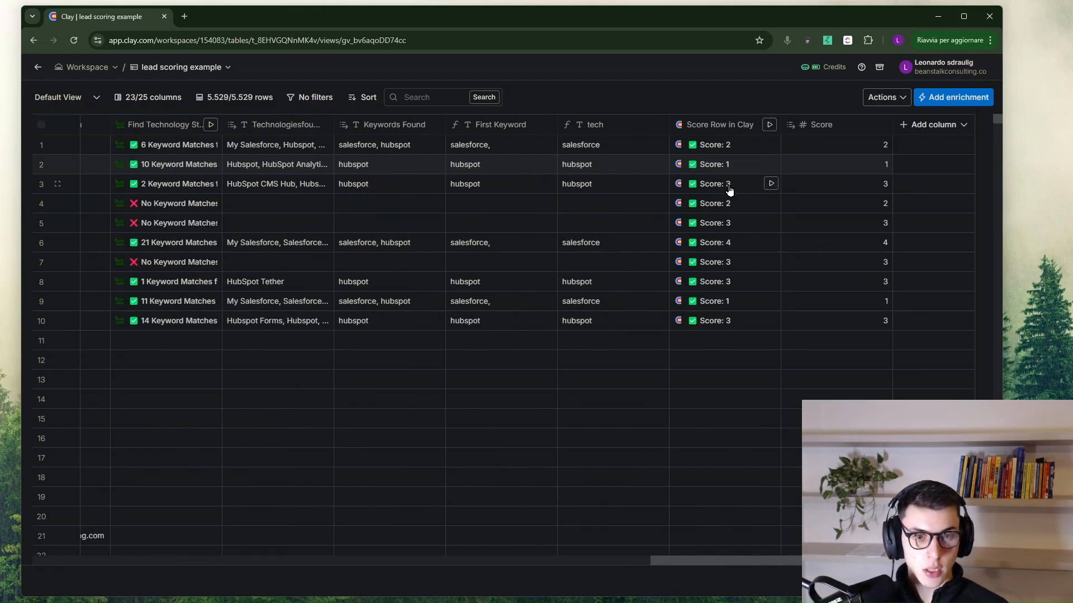
scroll(615, 181, "left", 1)
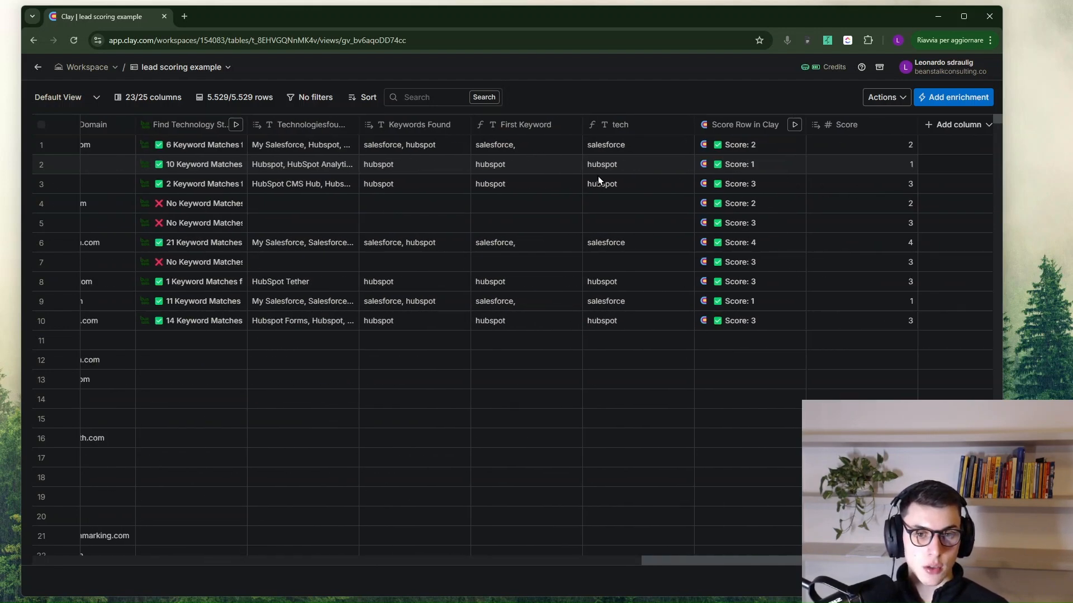
scroll(631, 186, "left", 8)
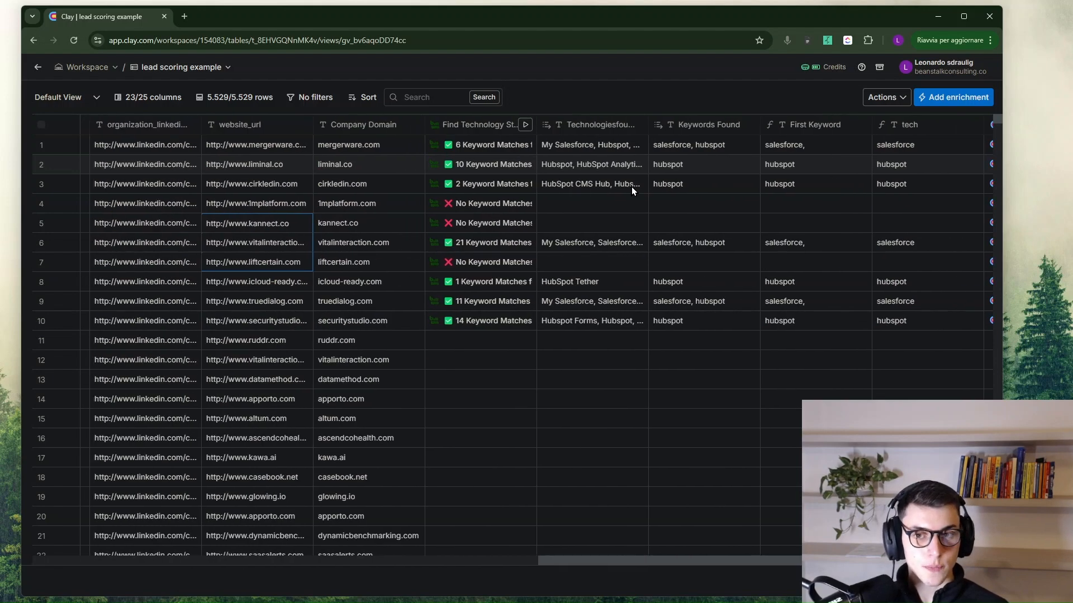
scroll(268, 188, "left", 3)
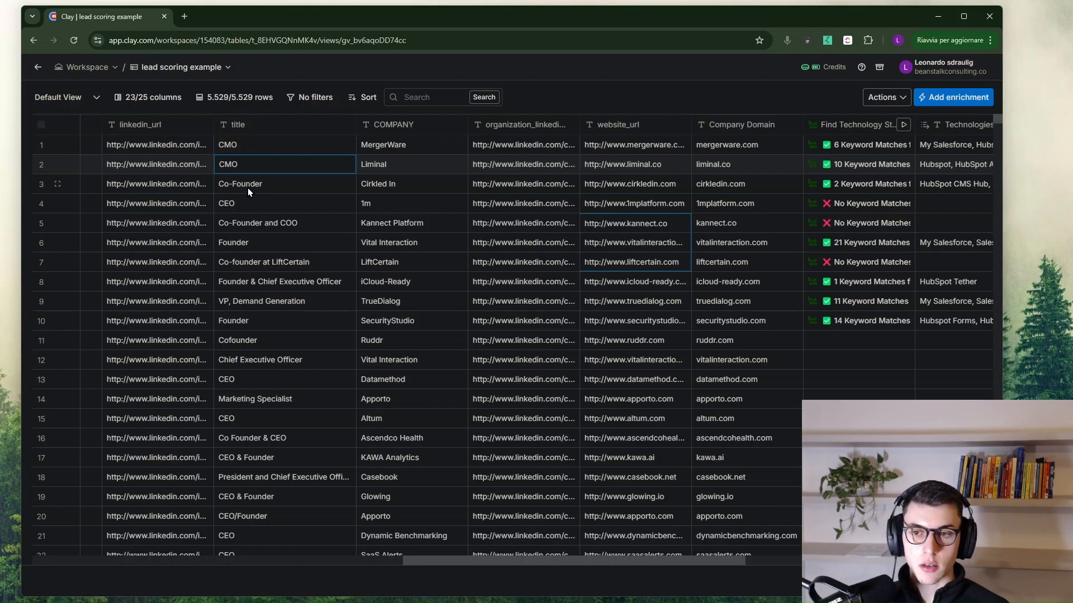
scroll(244, 180, "right", 1)
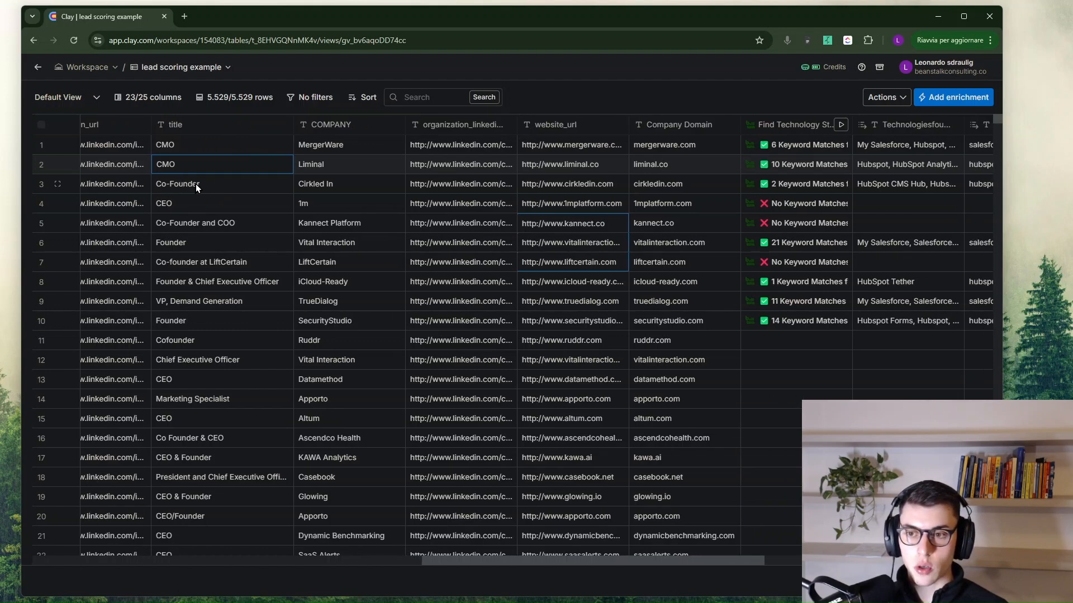
scroll(195, 183, "right", 6)
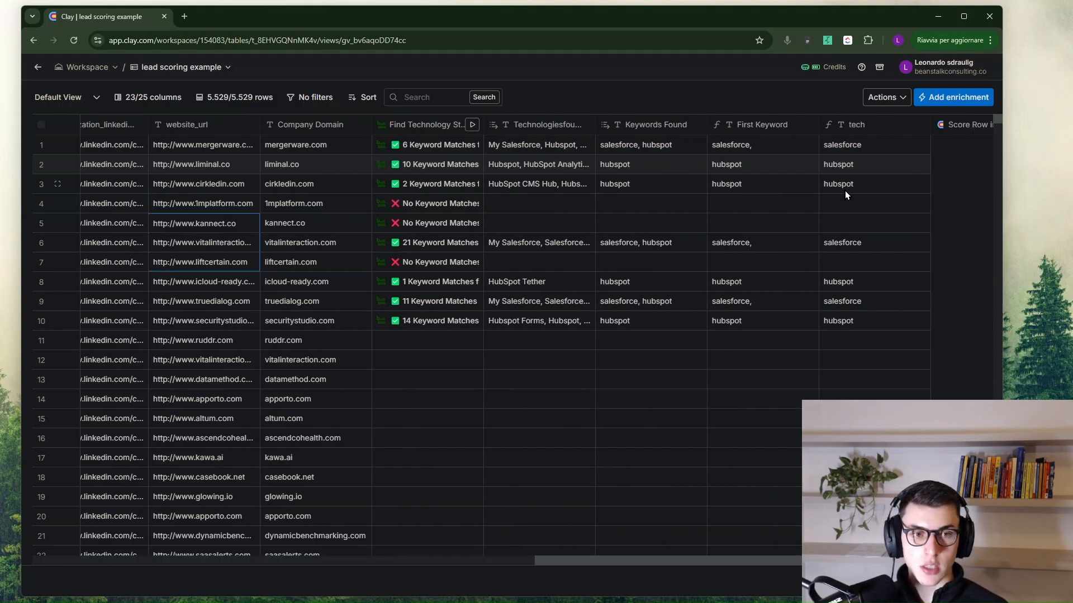
scroll(783, 190, "right", 4)
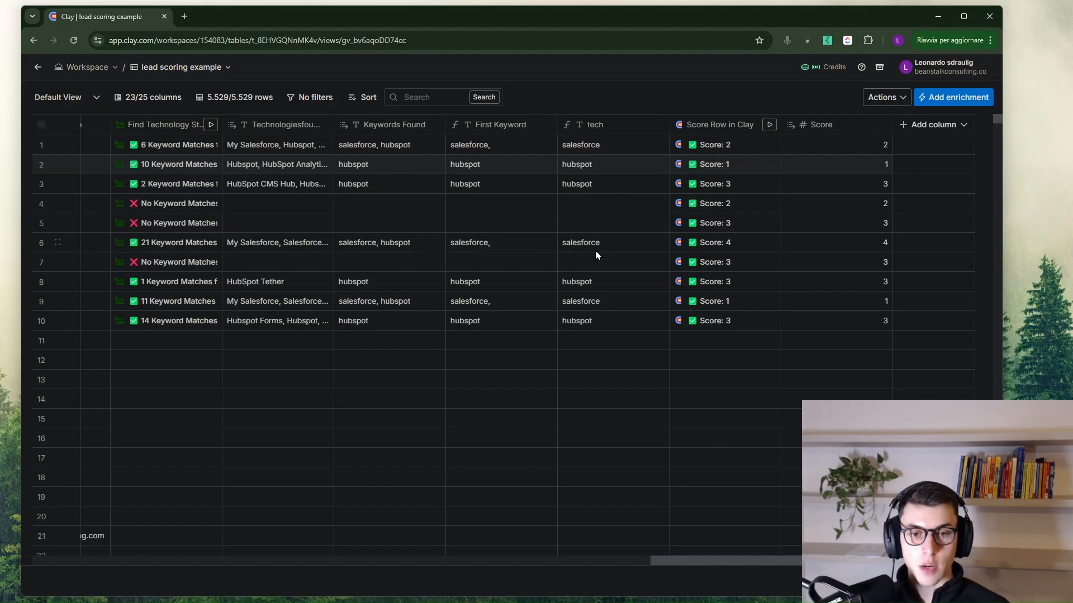
Check the title and tech value of row 6 against its score.
scroll(598, 252, "left", 6)
scroll(583, 253, "left", 3)
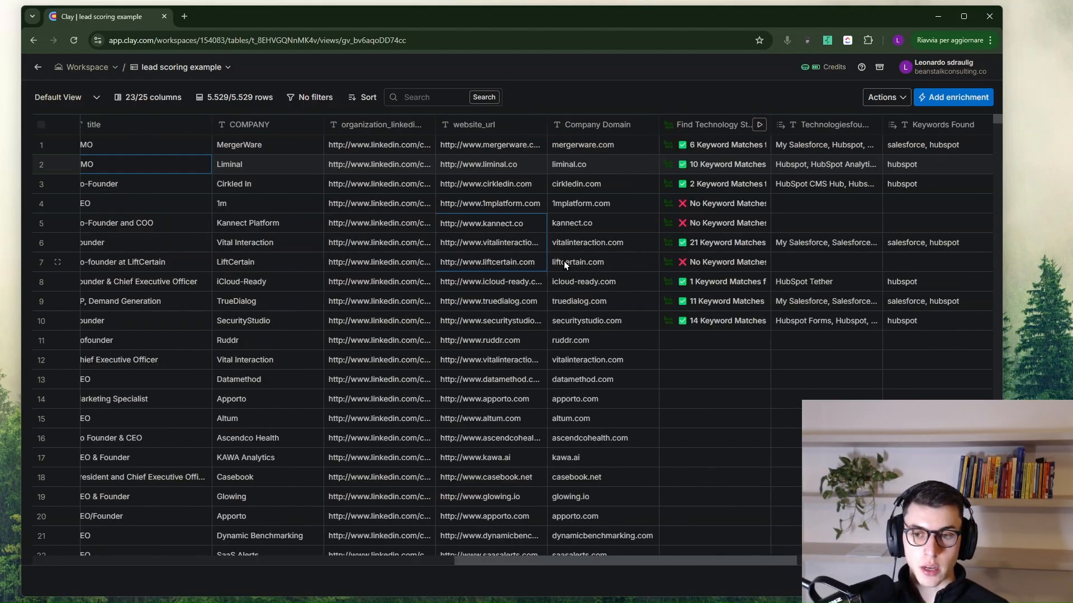
scroll(240, 262, "left", 2)
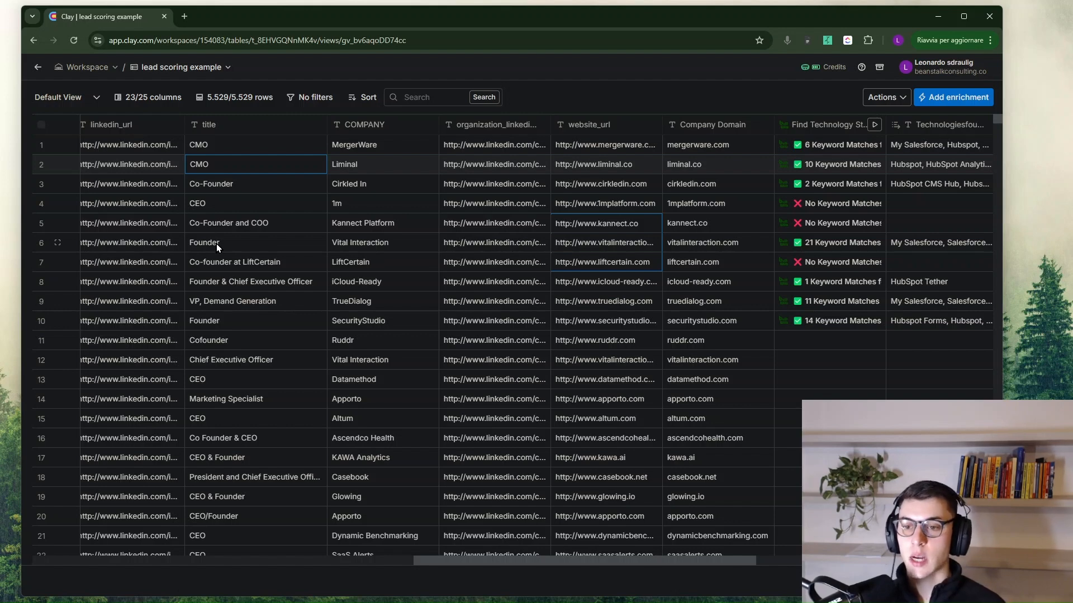
scroll(217, 244, "right", 1)
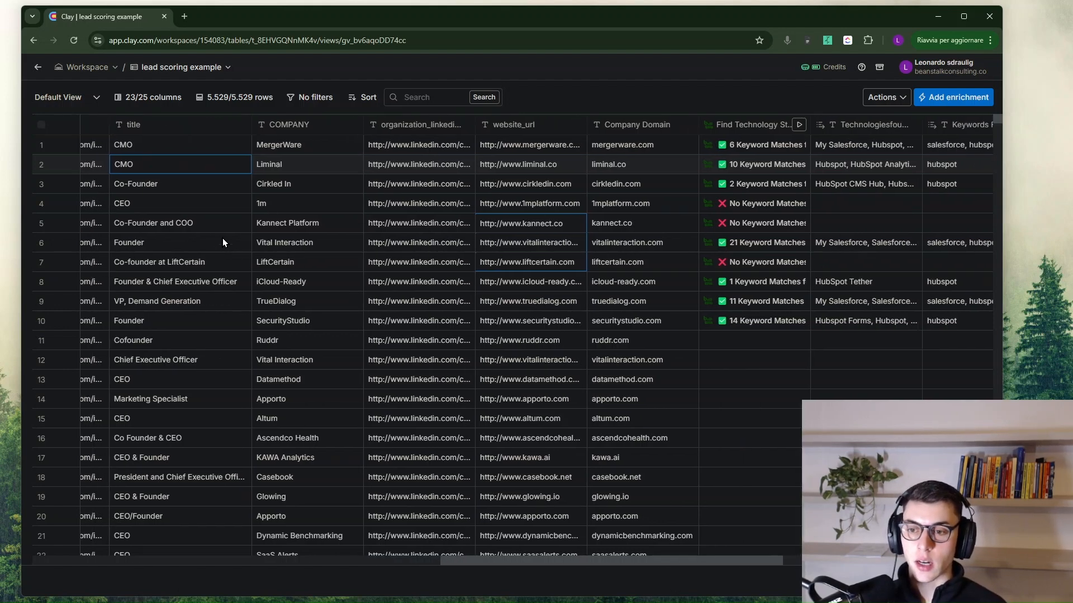
scroll(153, 241, "right", 6)
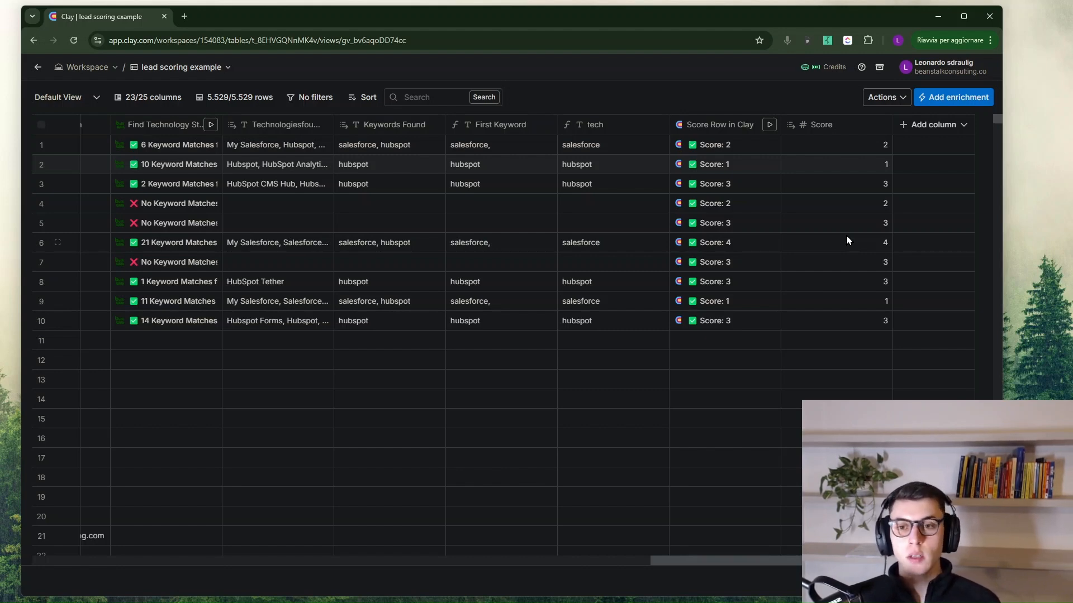
Review the title, tech and Score columns together across the ten scored rows.
scroll(745, 229, "left", 5)
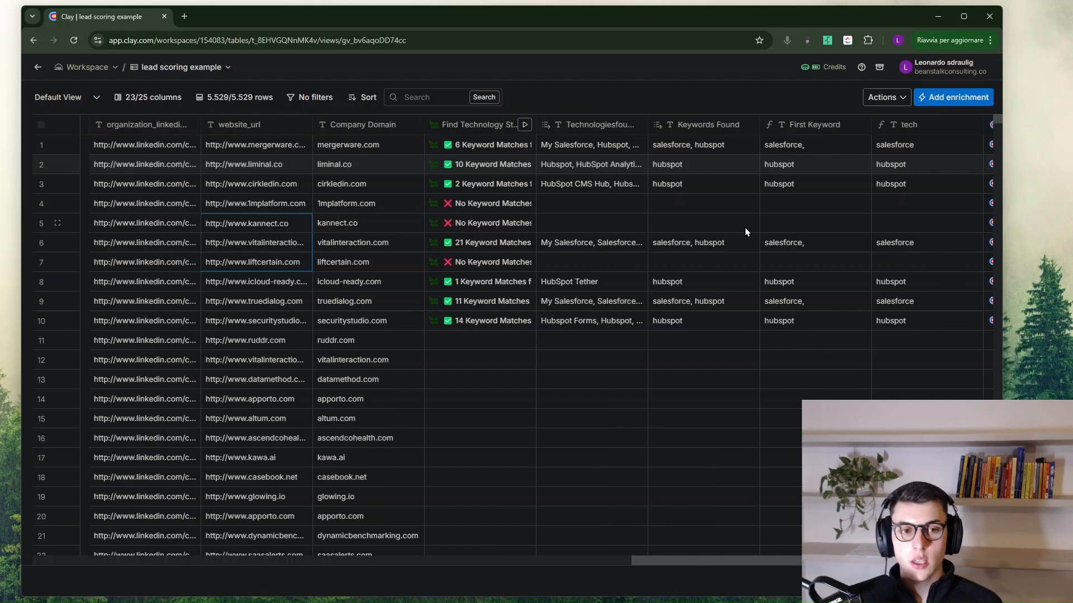
scroll(745, 230, "right", 5)
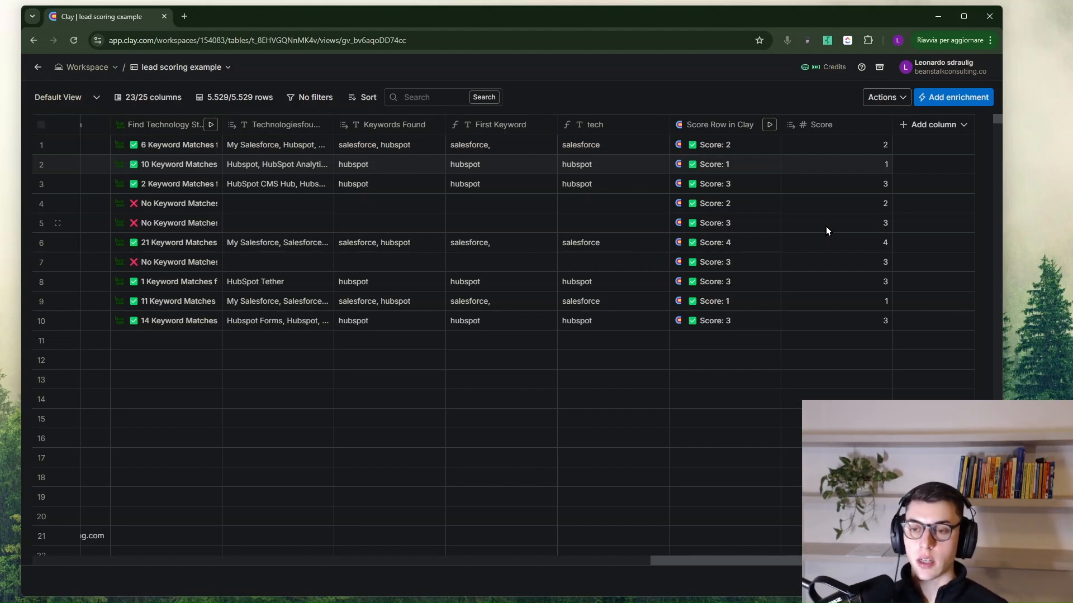
scroll(273, 199, "left", 10)
scroll(433, 218, "right", 9)
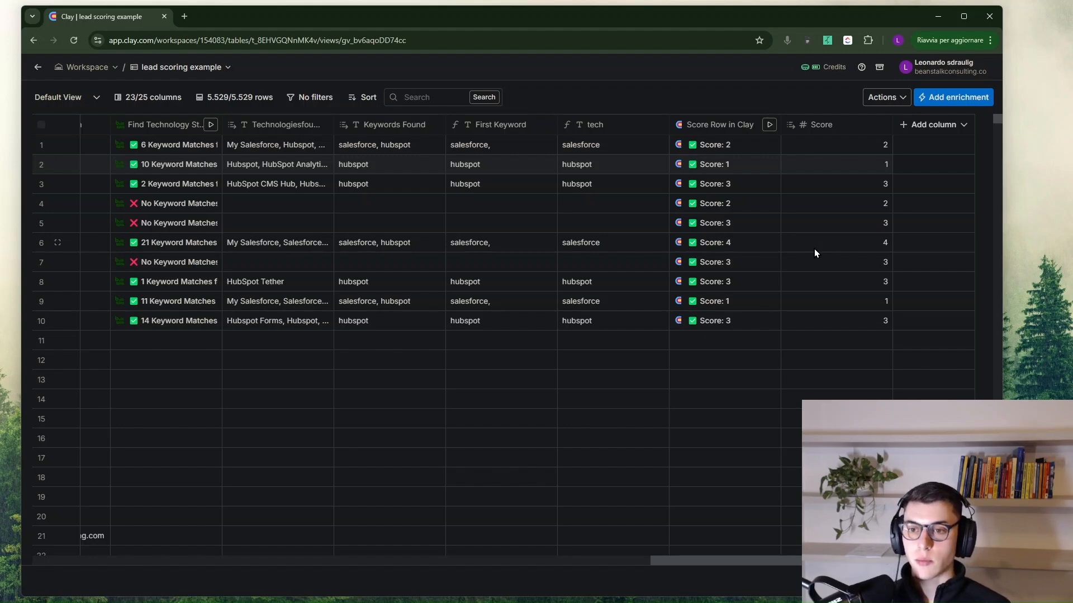
scroll(813, 249, "left", 10)
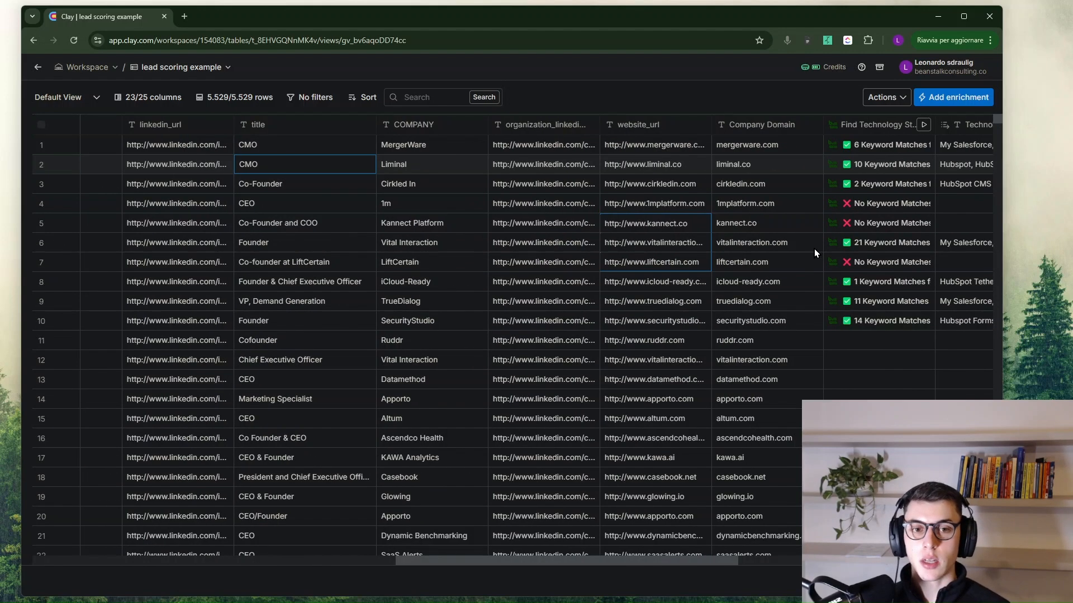
scroll(813, 249, "left", 5)
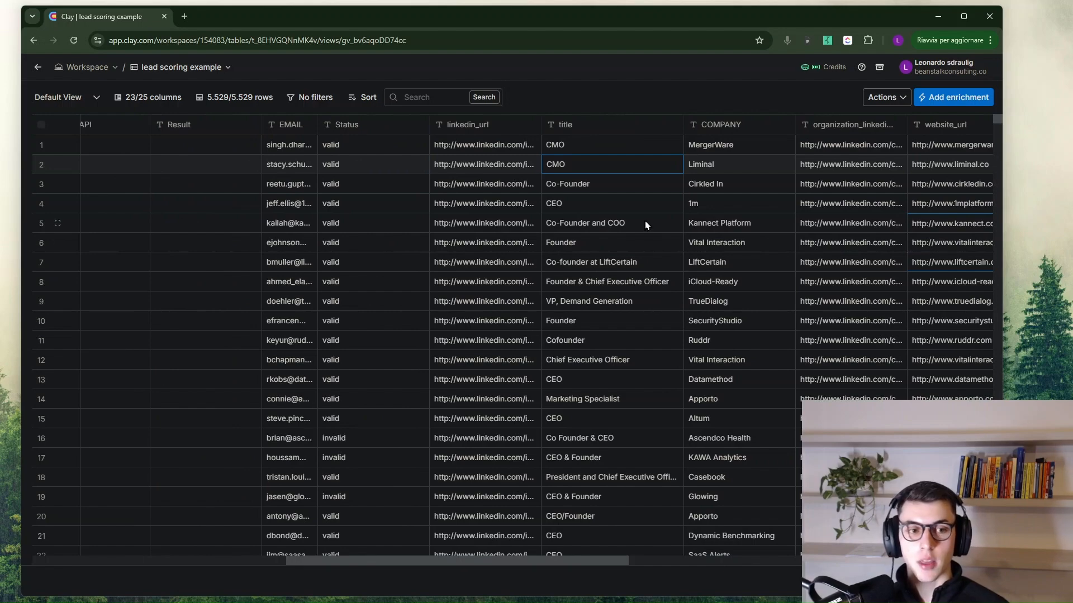
scroll(645, 222, "right", 15)
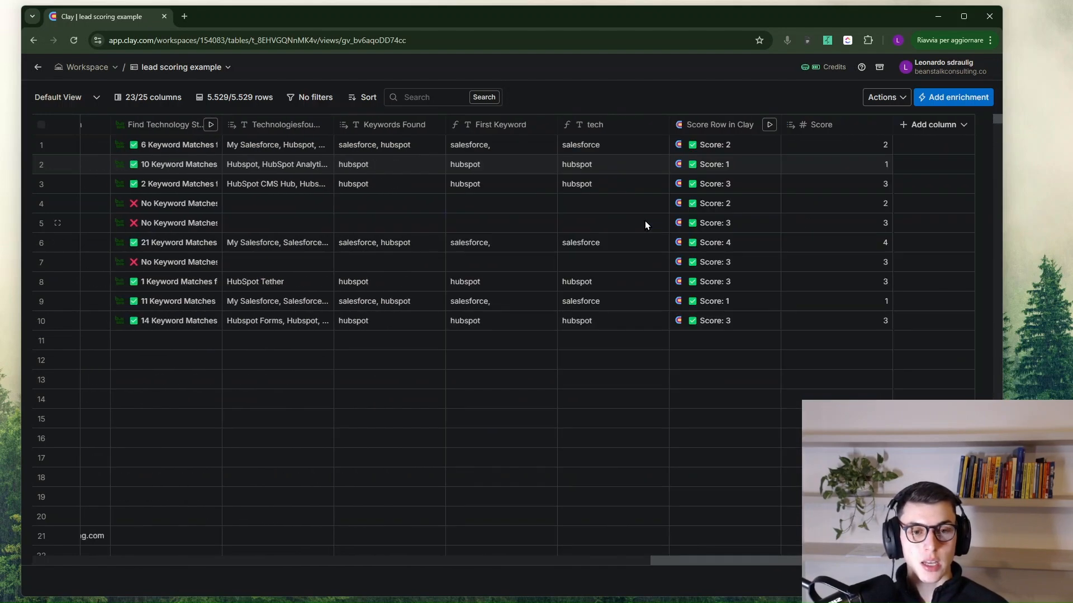